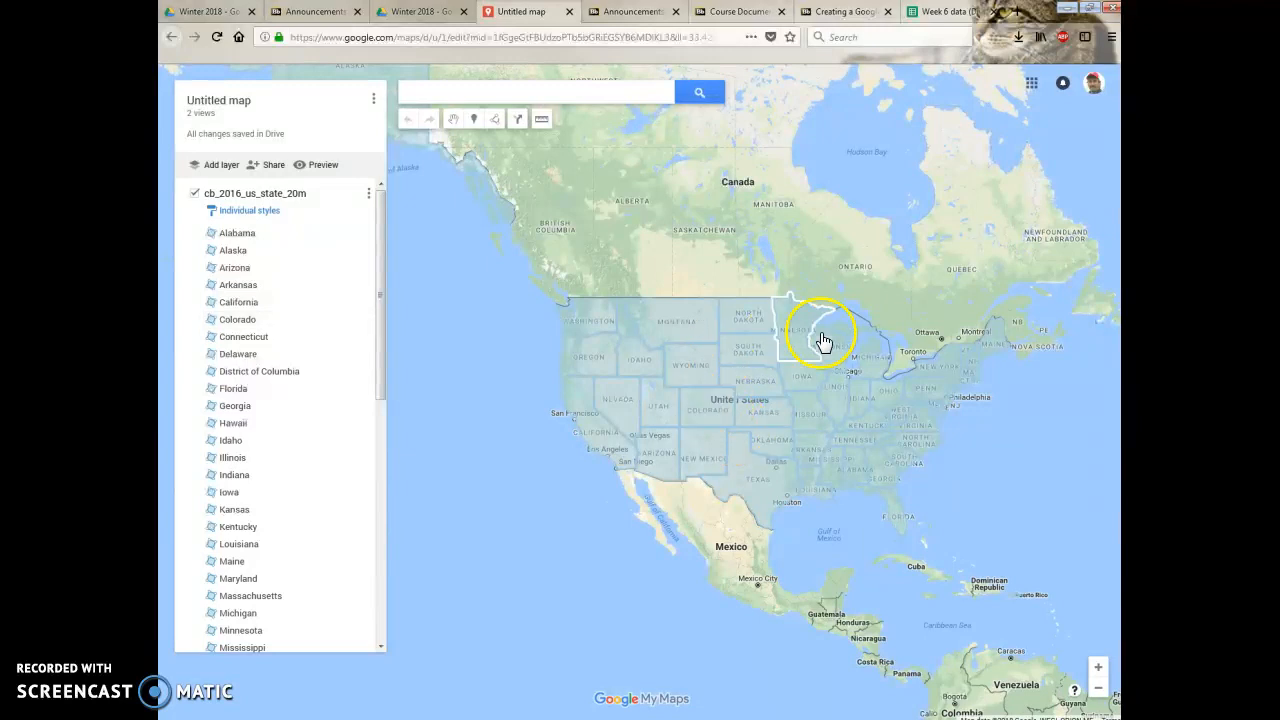
Step: Look at the data table of the cb_2016_us_state_20m layer, then close it and the Alabama details
click(368, 203)
click(299, 273)
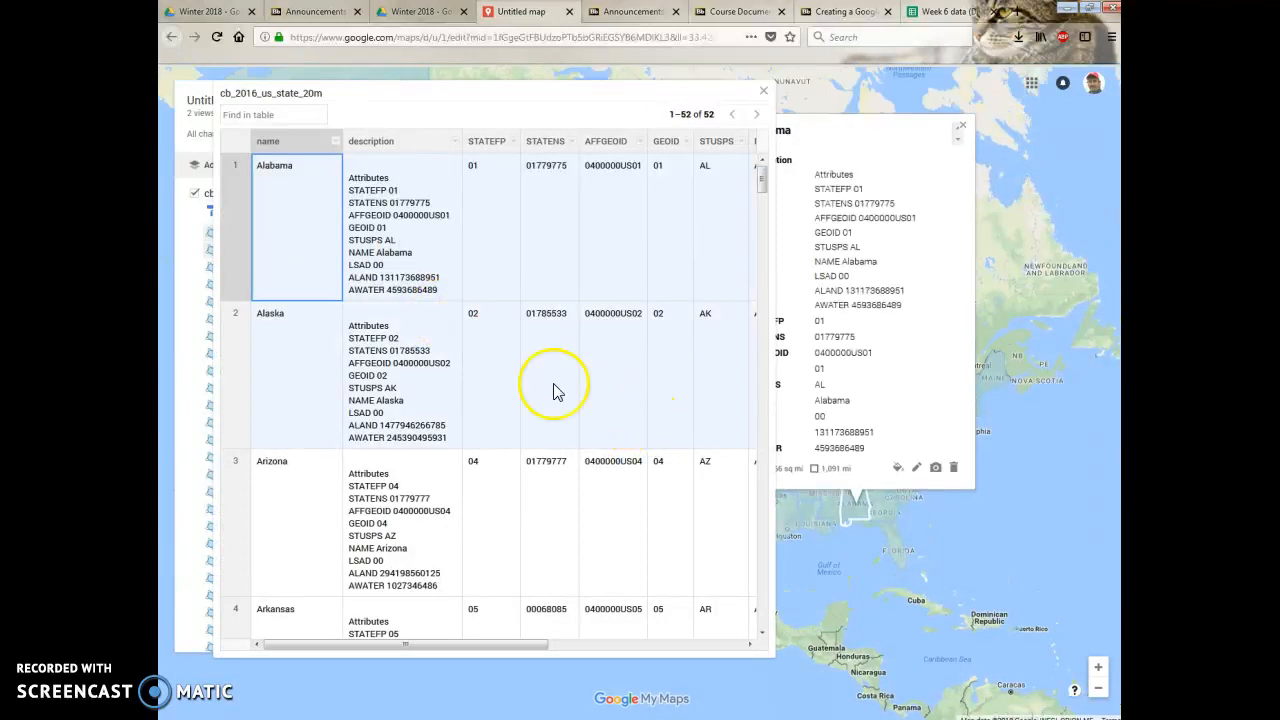
click(764, 91)
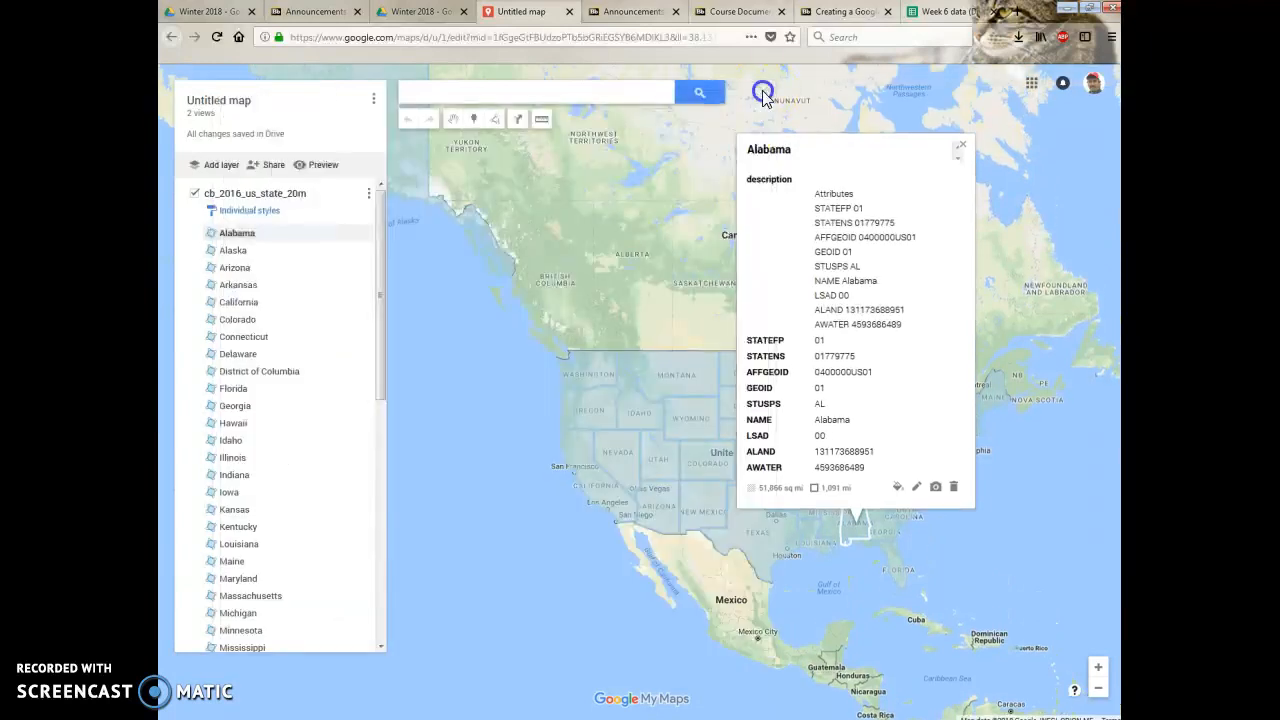
click(960, 149)
Step: View the course page about creating a Google My Map and go to the Week 6 data (Divvy Stations) spreadsheet in Google Sheets
click(940, 11)
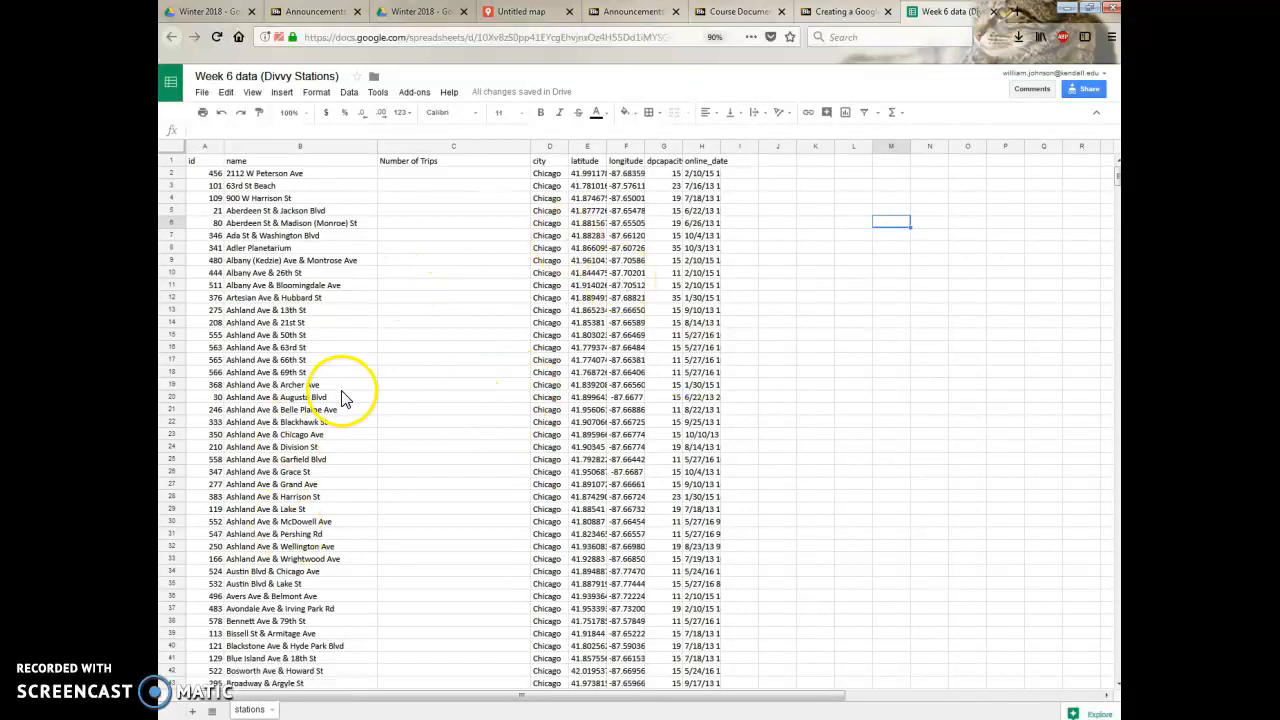
click(845, 12)
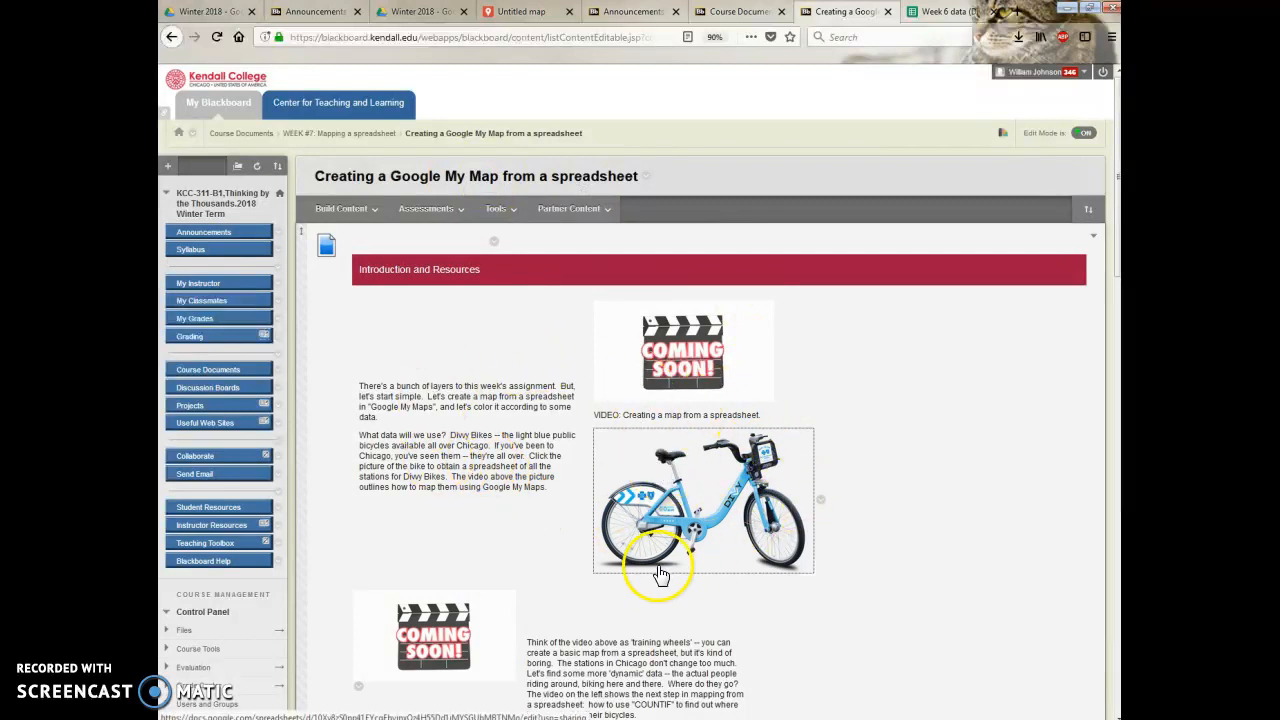
click(714, 475)
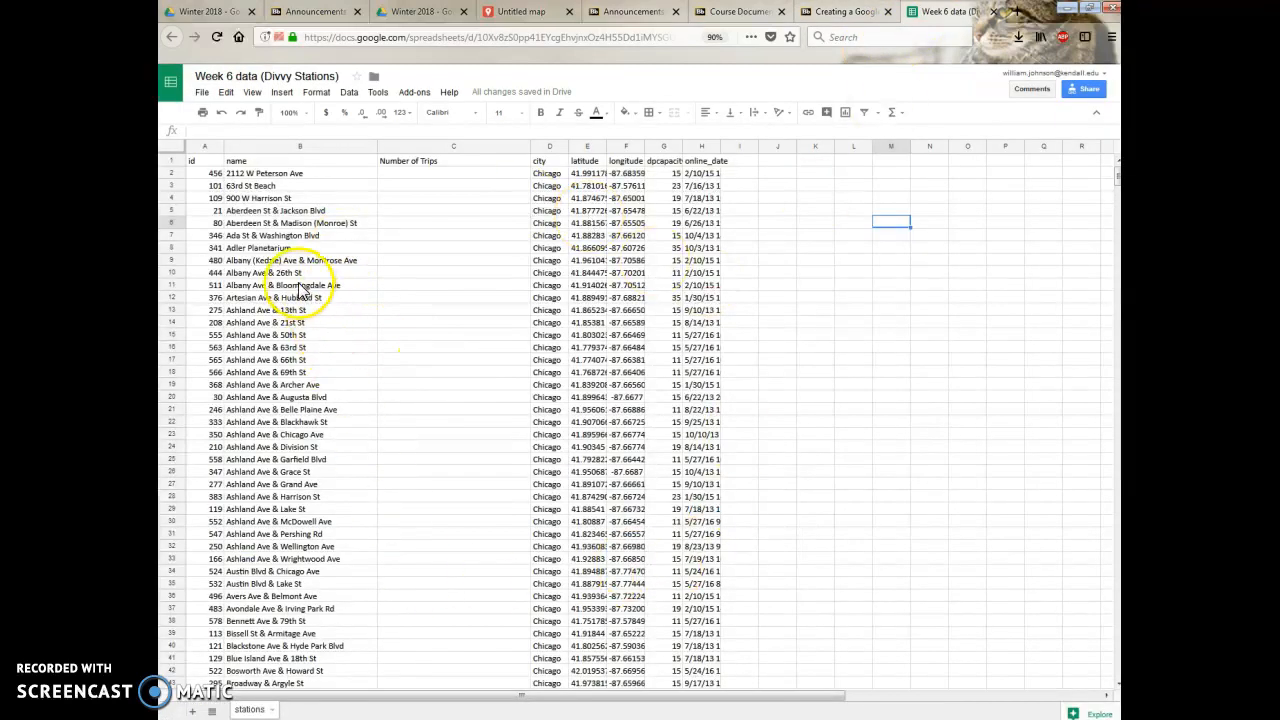
Step: Look through the Divvy station names listed in the spreadsheet's name column
click(286, 335)
click(271, 410)
click(264, 461)
click(266, 498)
click(272, 560)
click(262, 323)
click(238, 388)
click(238, 424)
click(240, 473)
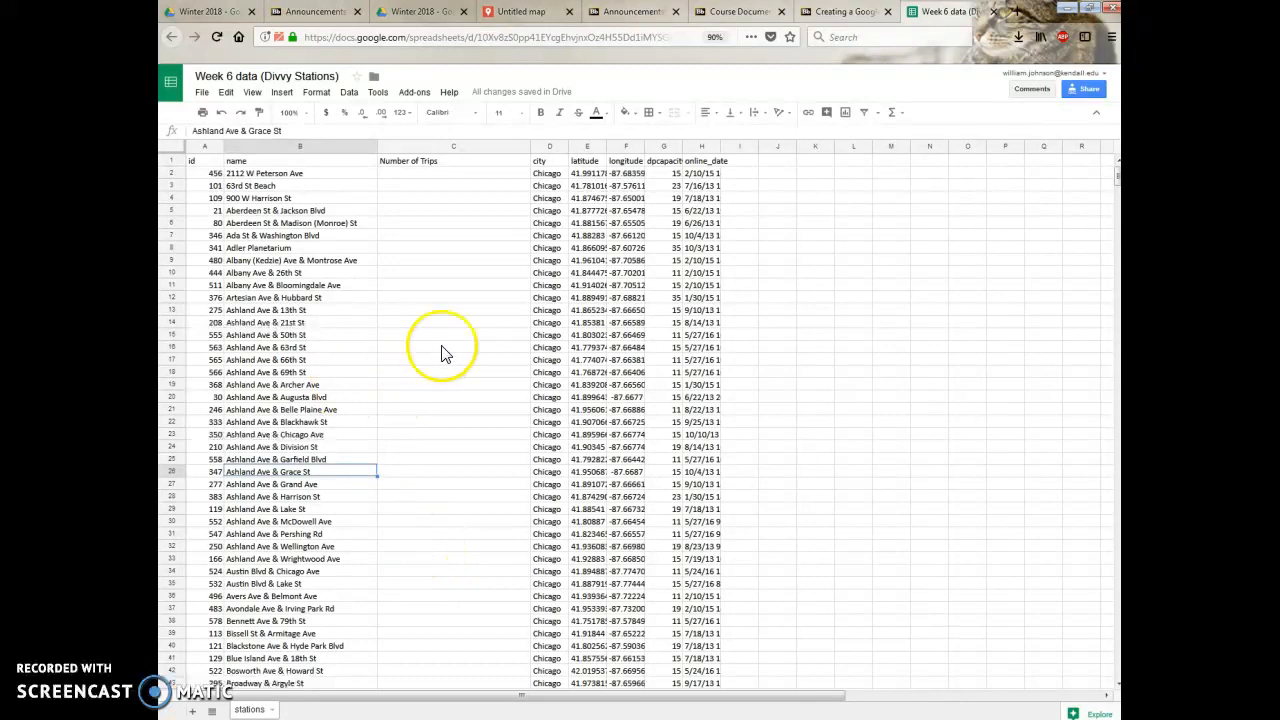
Step: Examine the latitude and longitude headers and sample entries in the name, id, city and online_date columns
drag(585, 168, 622, 165)
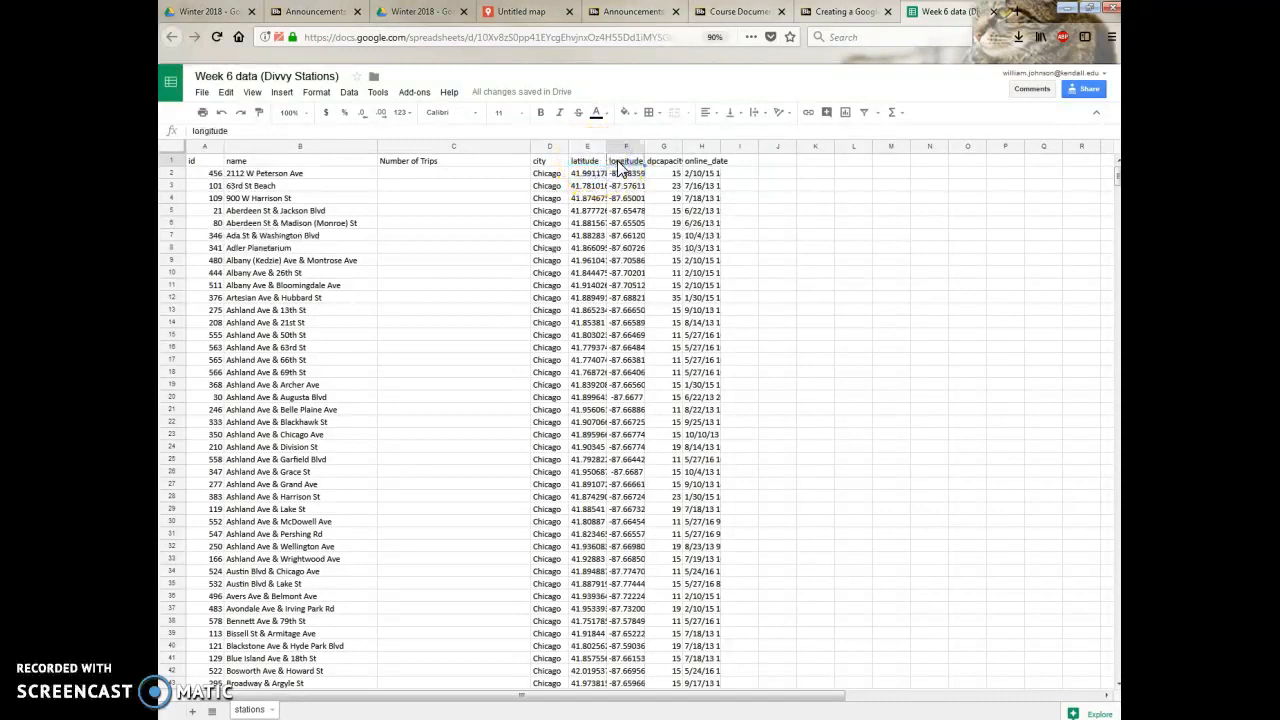
click(255, 163)
click(257, 174)
click(265, 203)
click(257, 262)
click(254, 307)
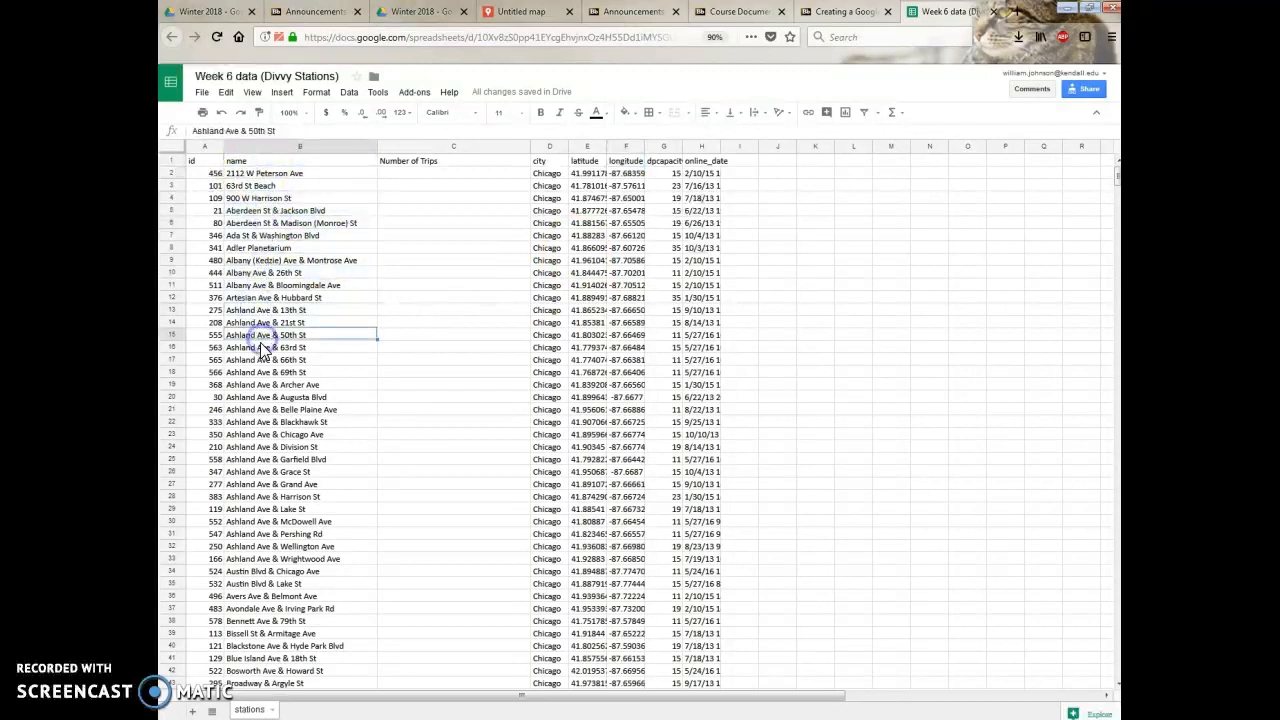
click(208, 236)
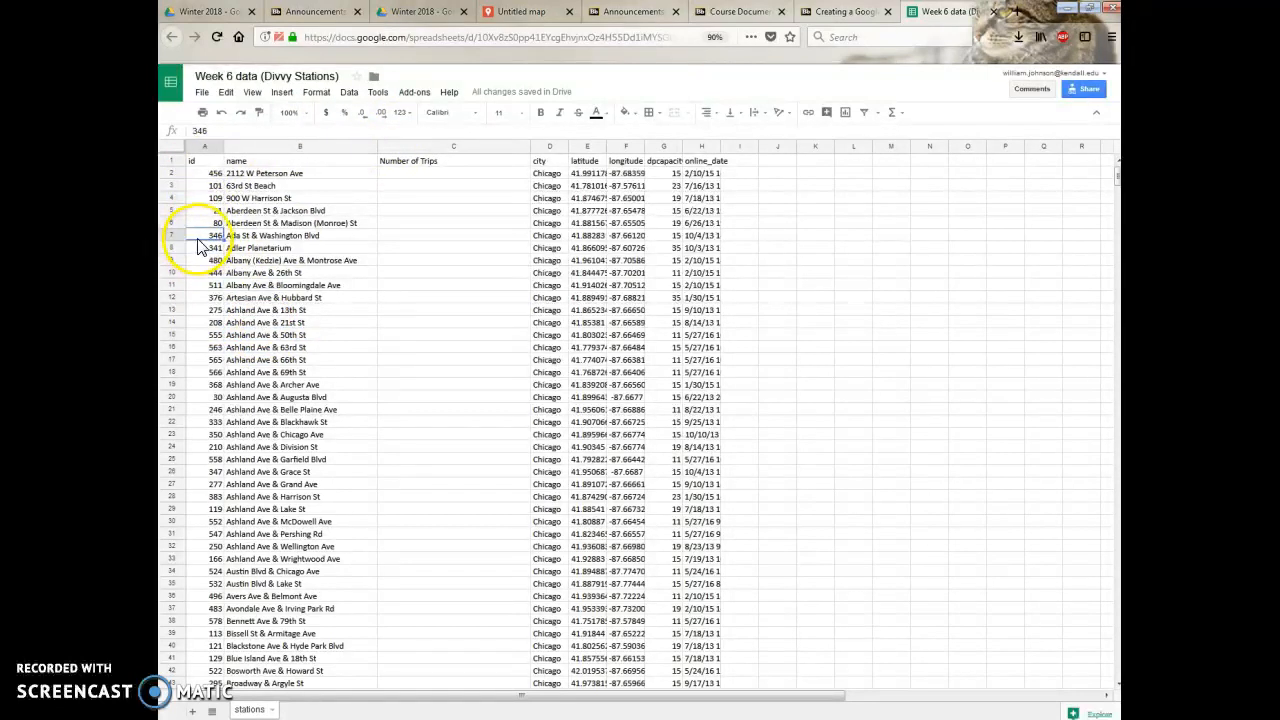
click(547, 223)
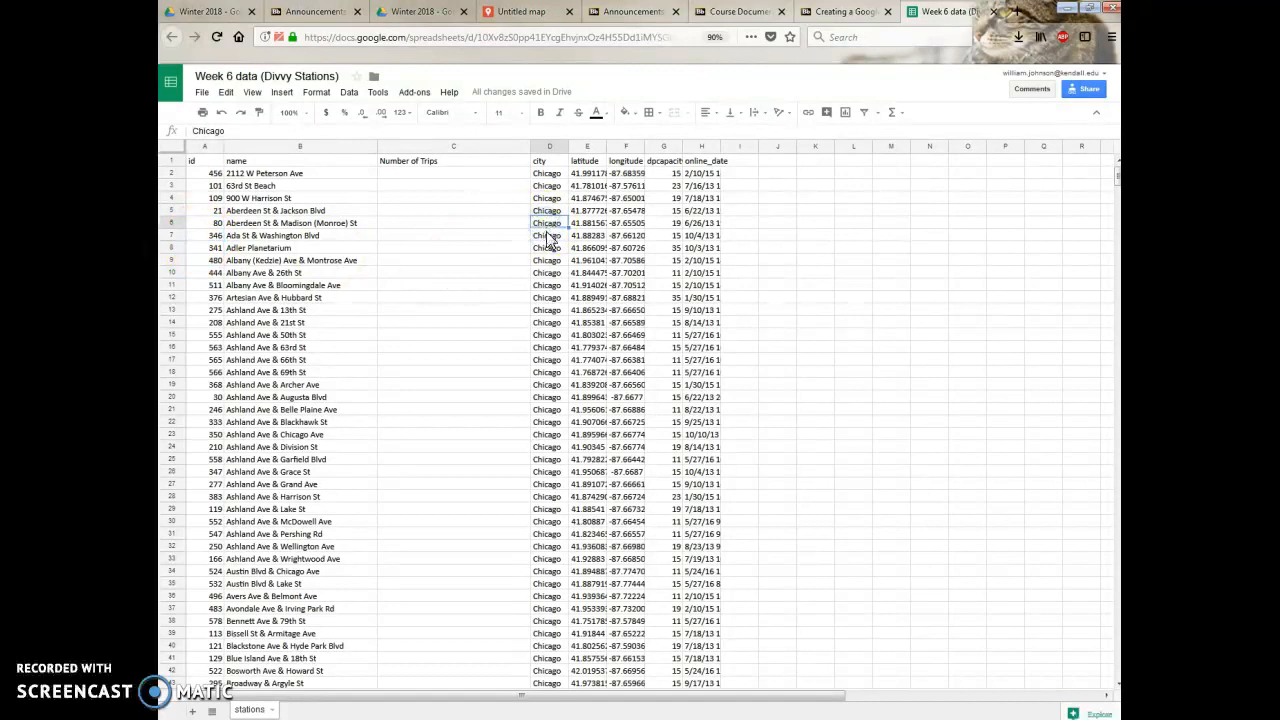
click(694, 297)
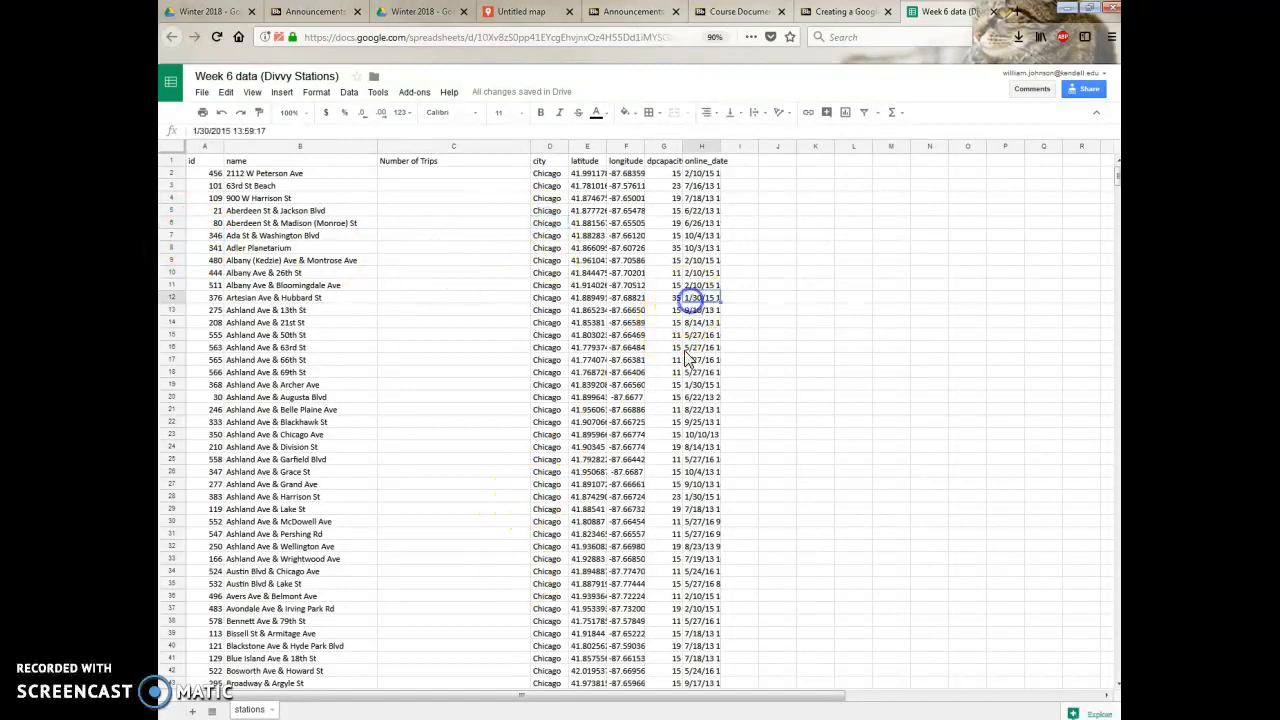
click(698, 422)
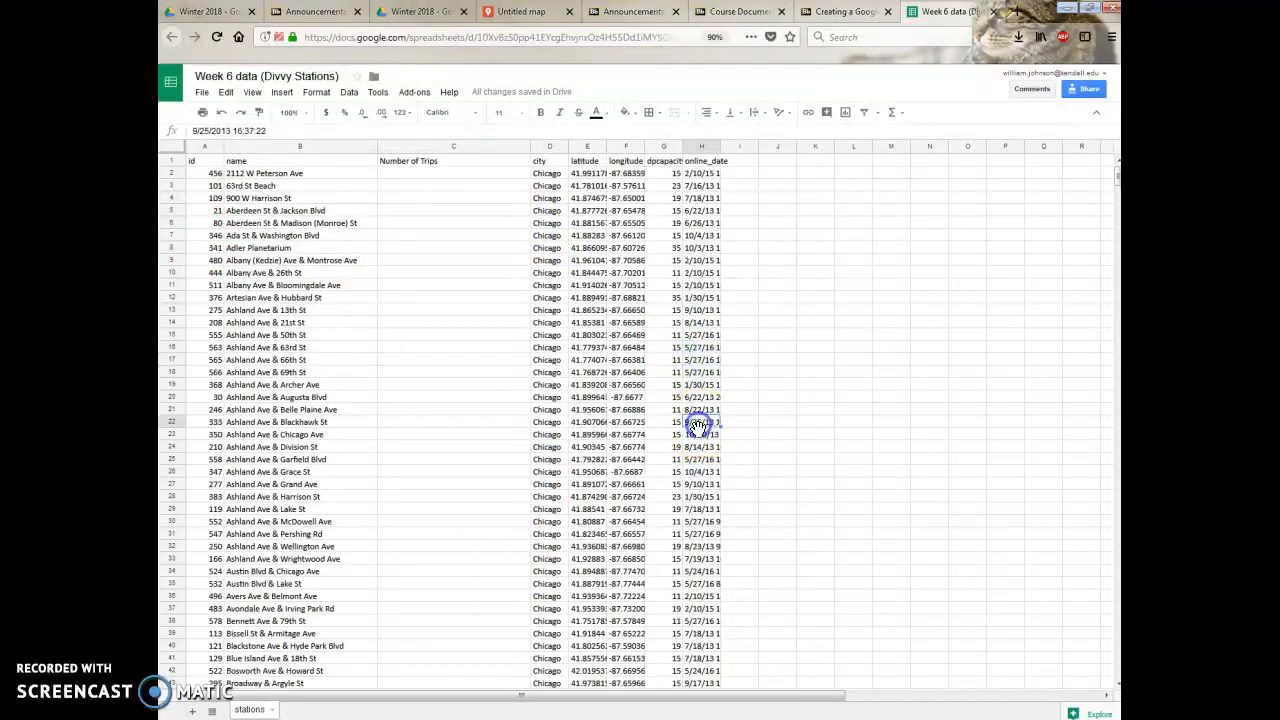
Step: Compare the name column's station entries with the latitude and longitude columns as candidates for titling and positioning markers
click(243, 160)
click(257, 210)
click(258, 247)
click(260, 386)
click(257, 470)
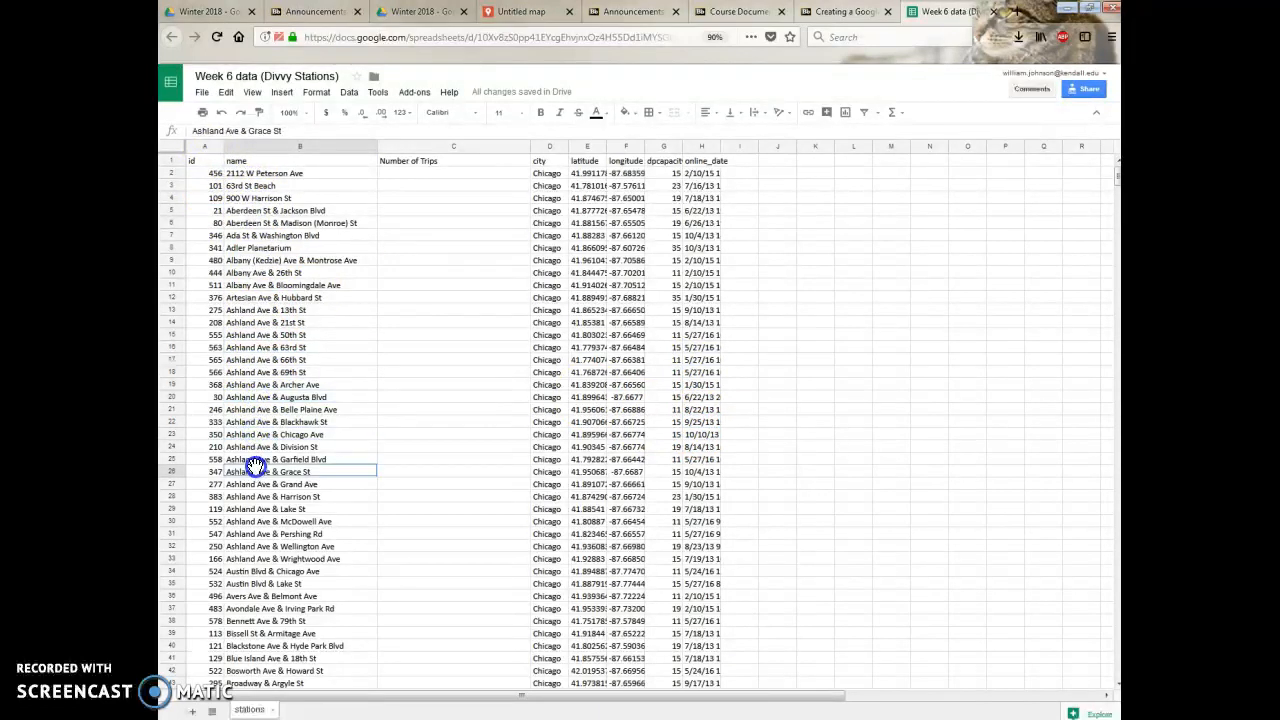
click(268, 422)
click(258, 458)
click(260, 397)
click(266, 424)
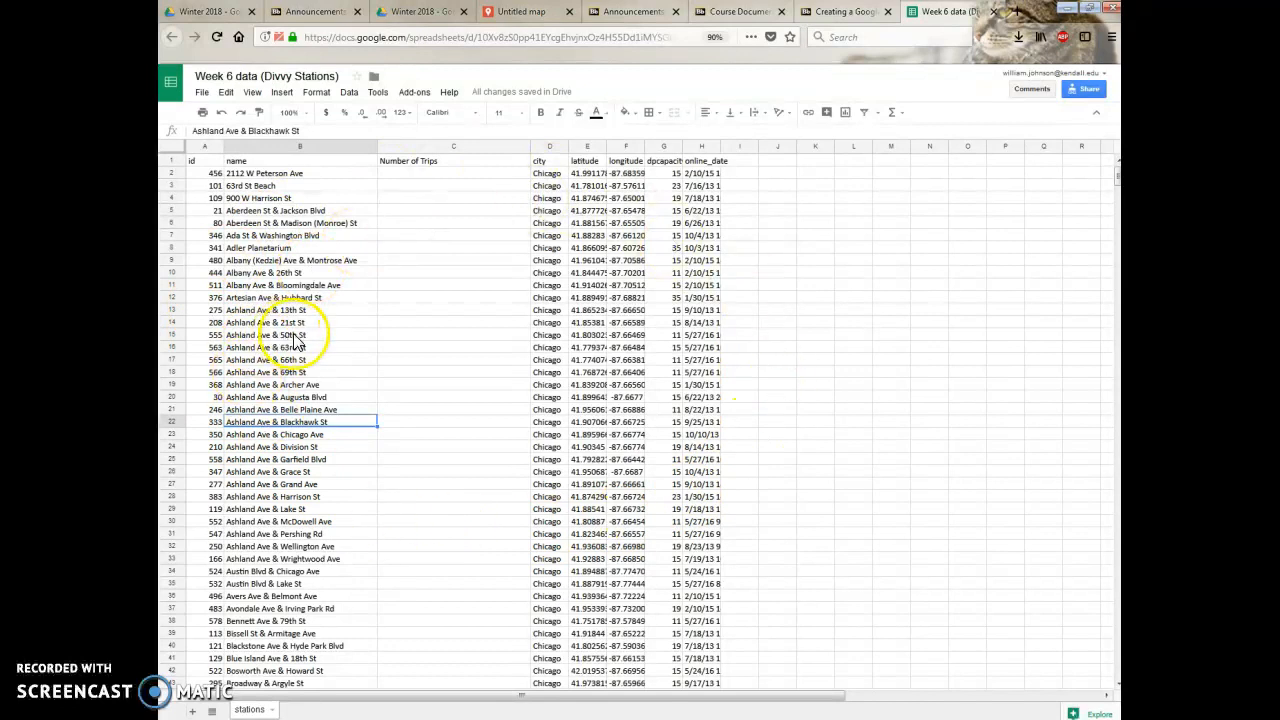
click(586, 161)
click(621, 161)
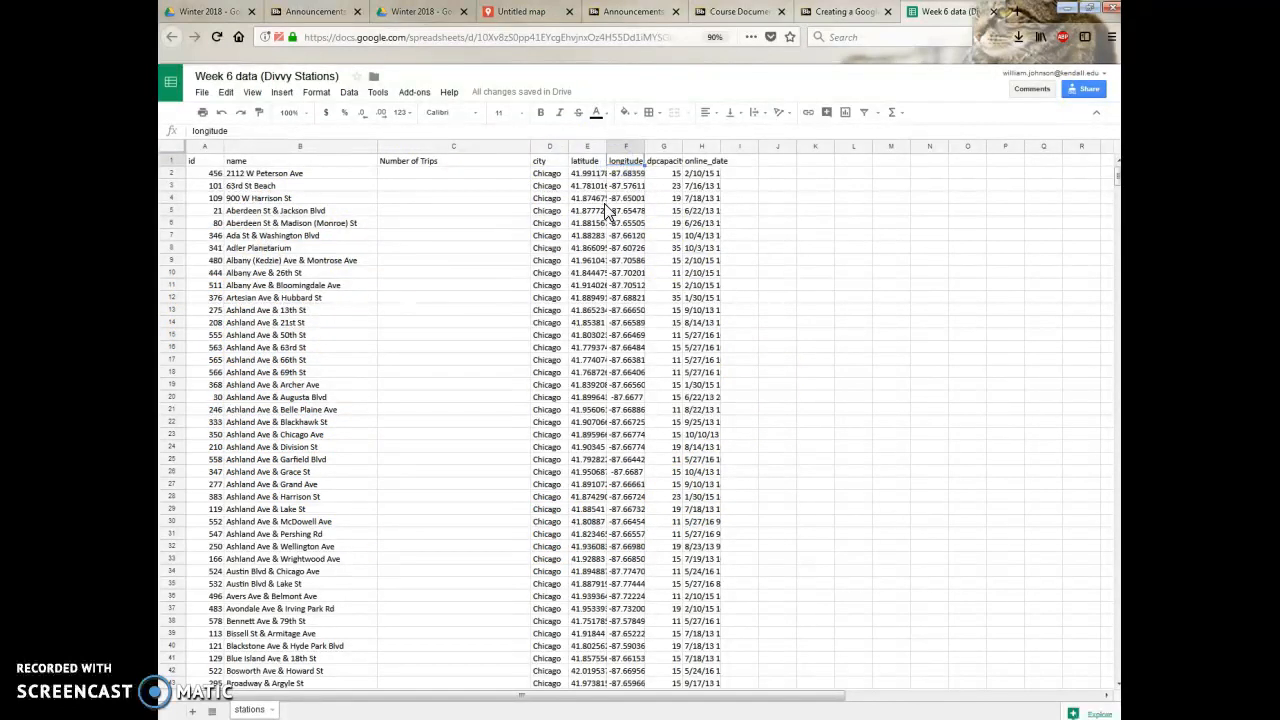
click(251, 161)
click(255, 223)
drag(257, 249, 257, 262)
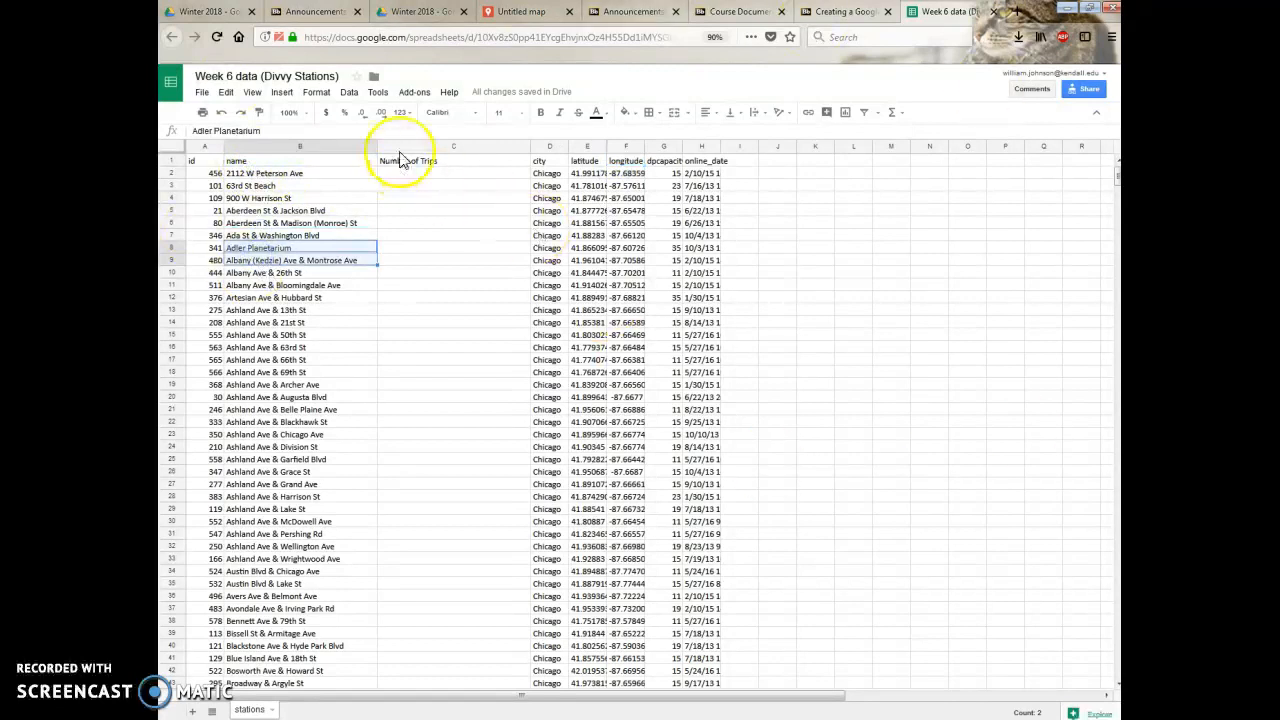
Step: Switch to the Winter 2018 folder in Google Drive and create a new Google My Maps map there
click(414, 11)
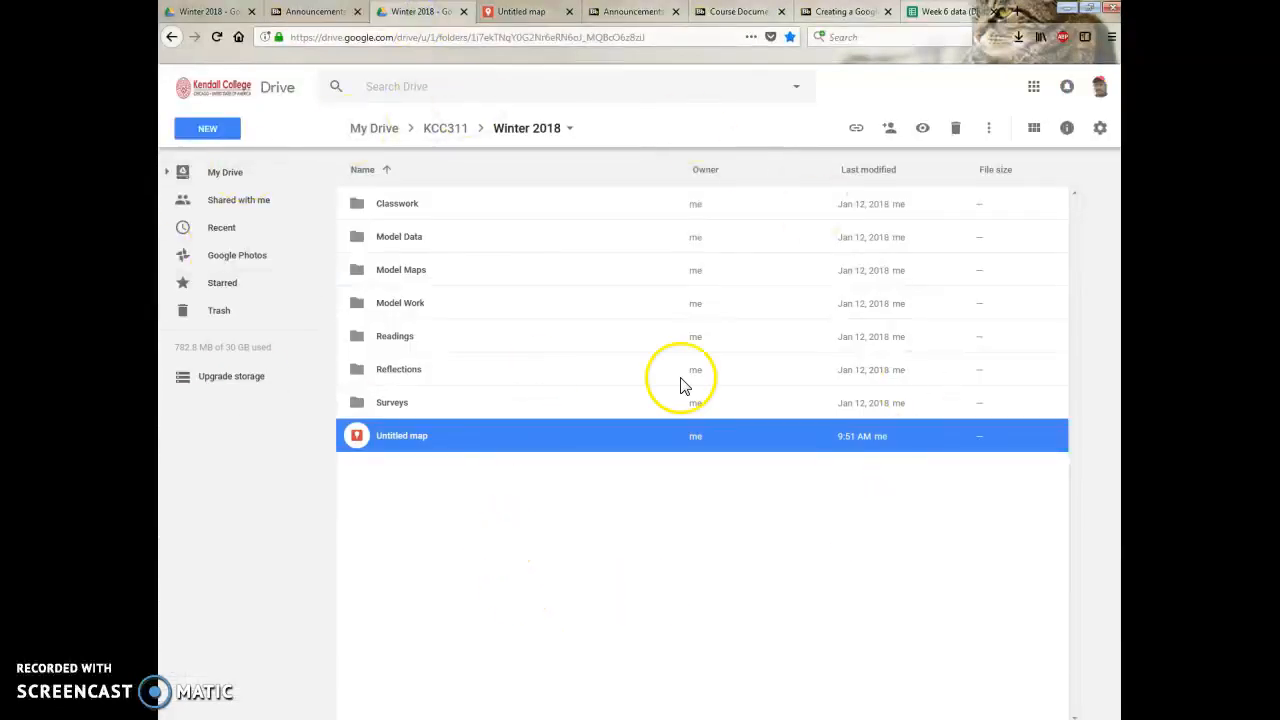
click(1034, 86)
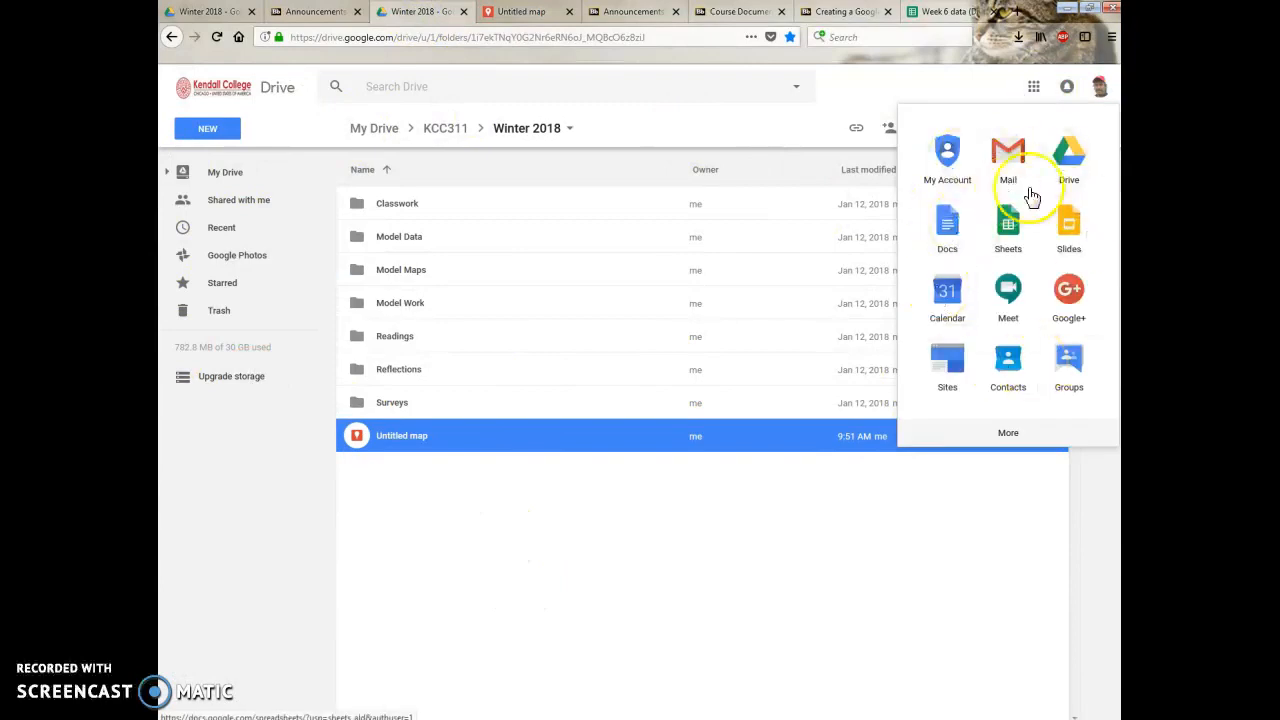
click(717, 548)
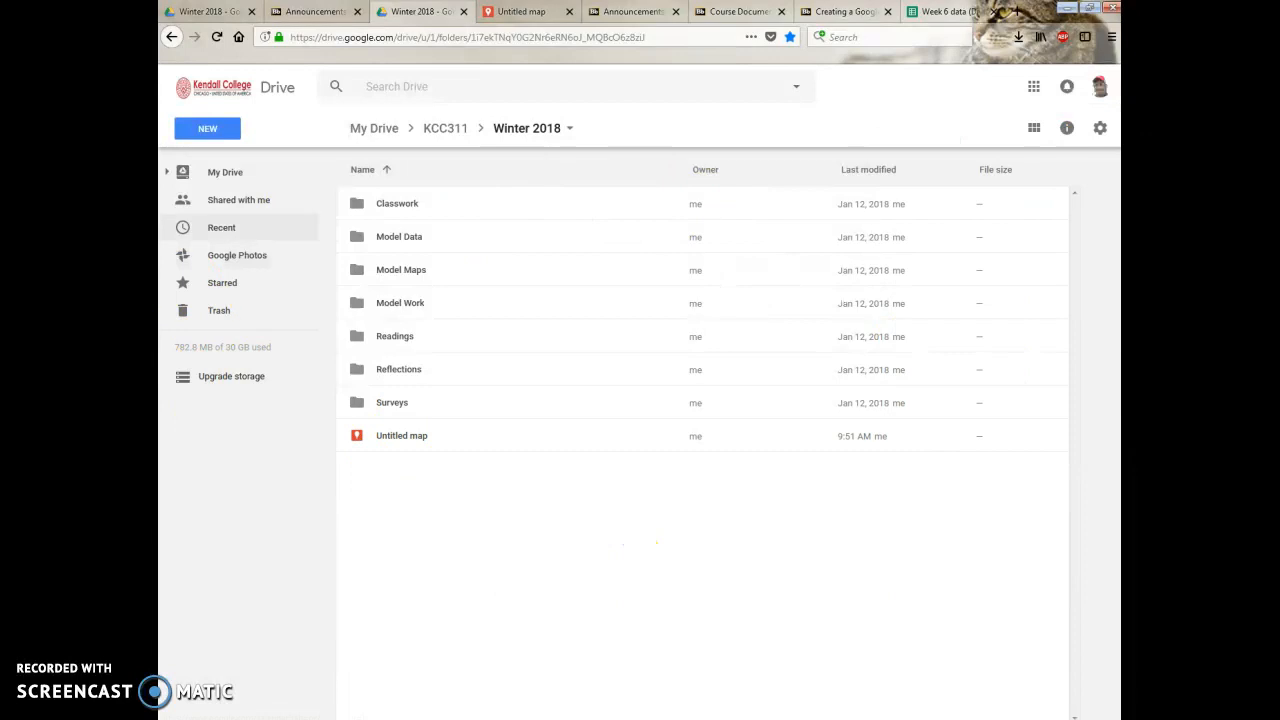
click(196, 127)
mouse_move(226, 322)
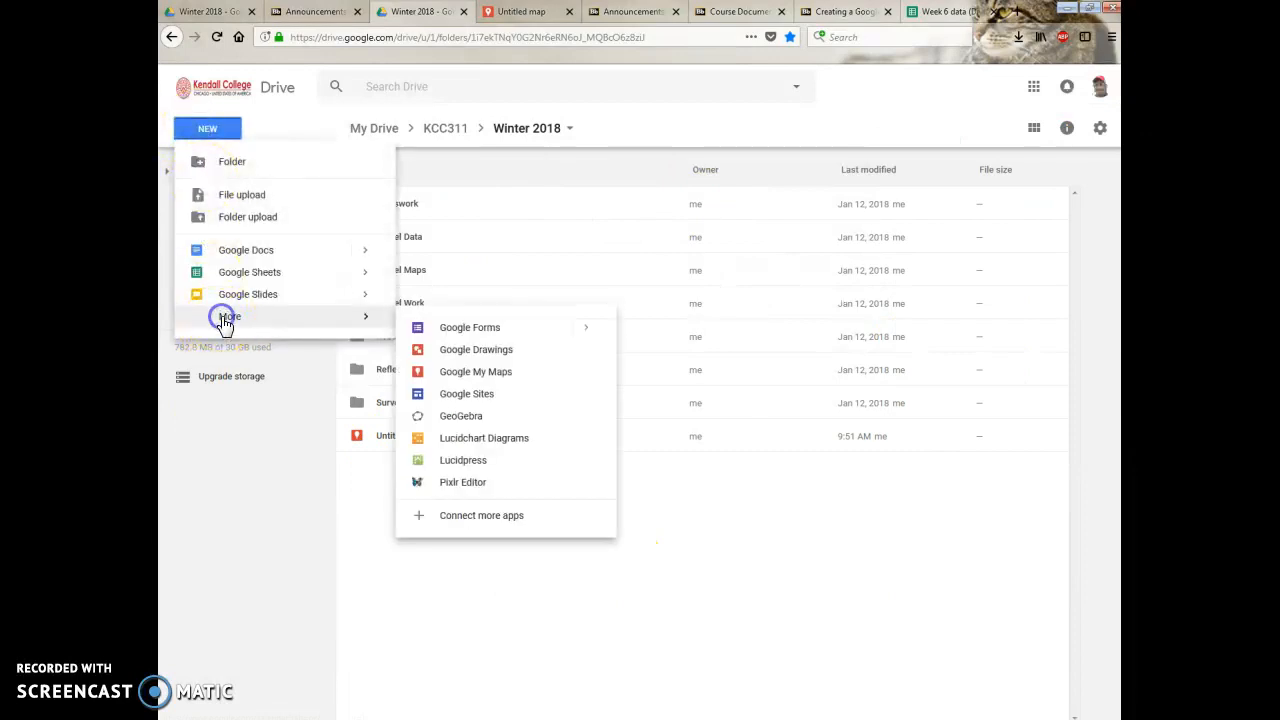
click(466, 380)
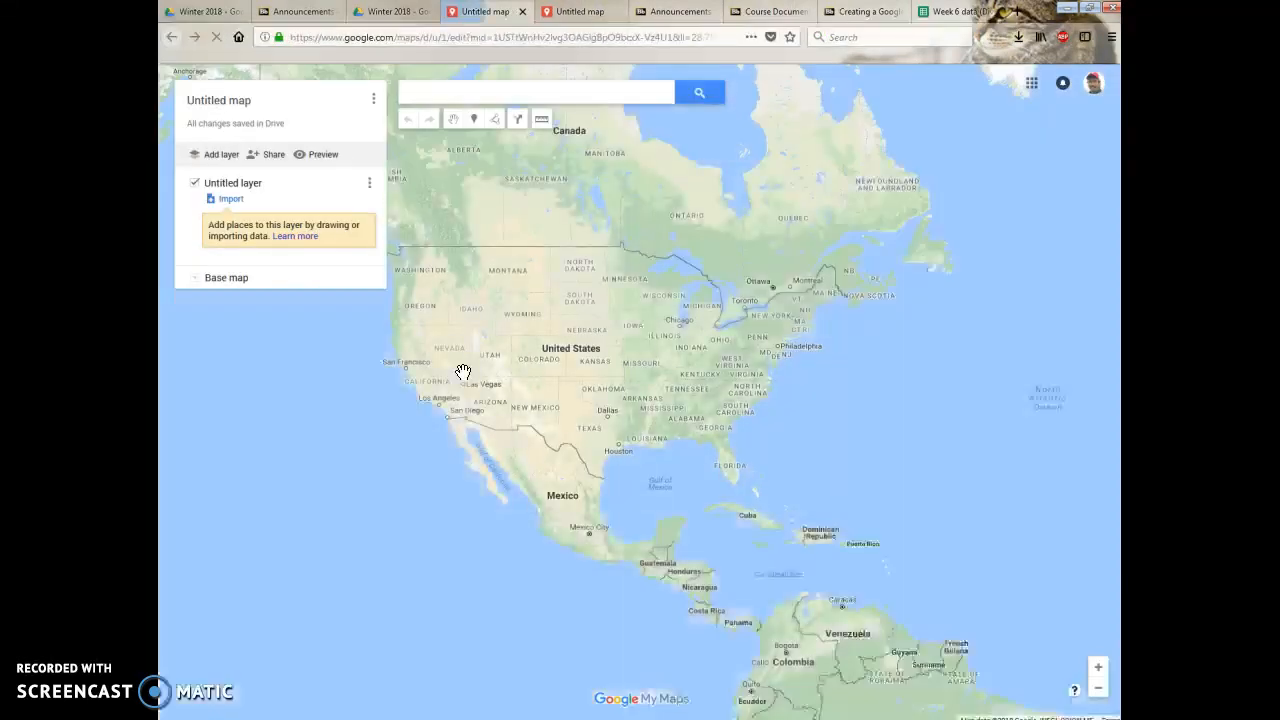
Step: Import the Week 6 data (Divvy Stations) Excel file from the Desktop into the new map's untitled layer
click(476, 378)
drag(652, 420, 566, 529)
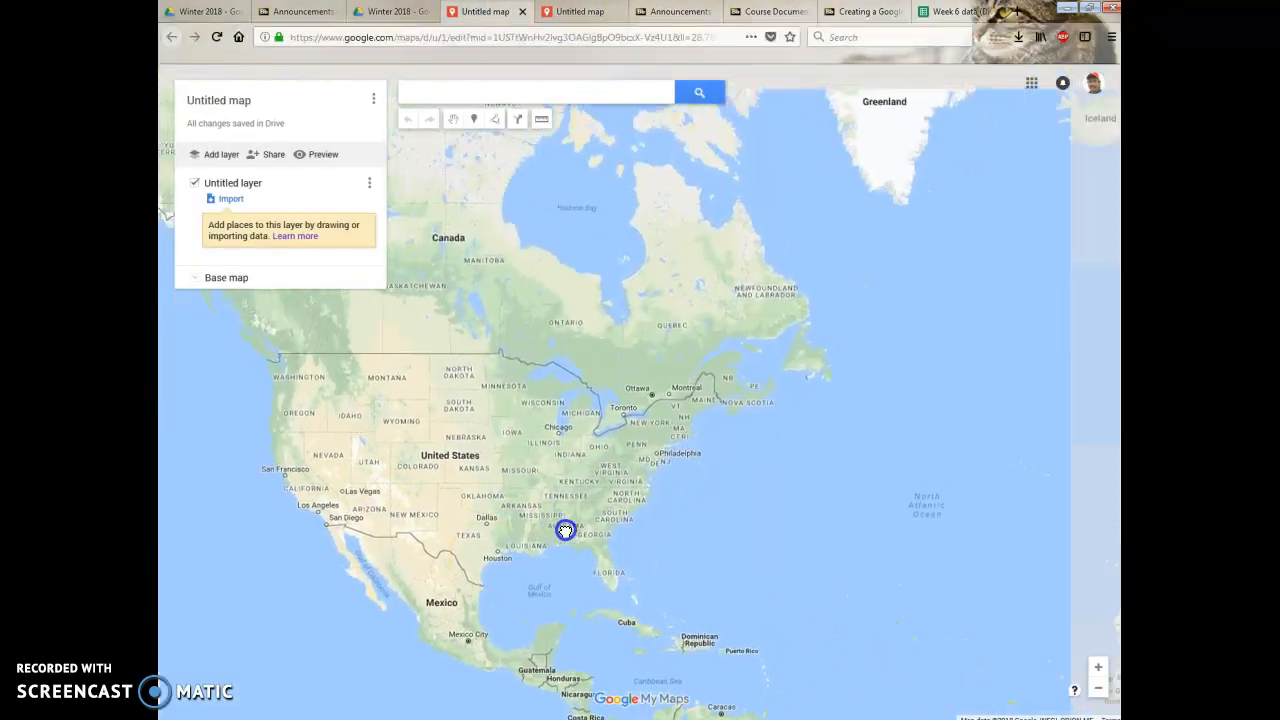
scroll(600, 510, up, 3)
scroll(600, 477, down, 1)
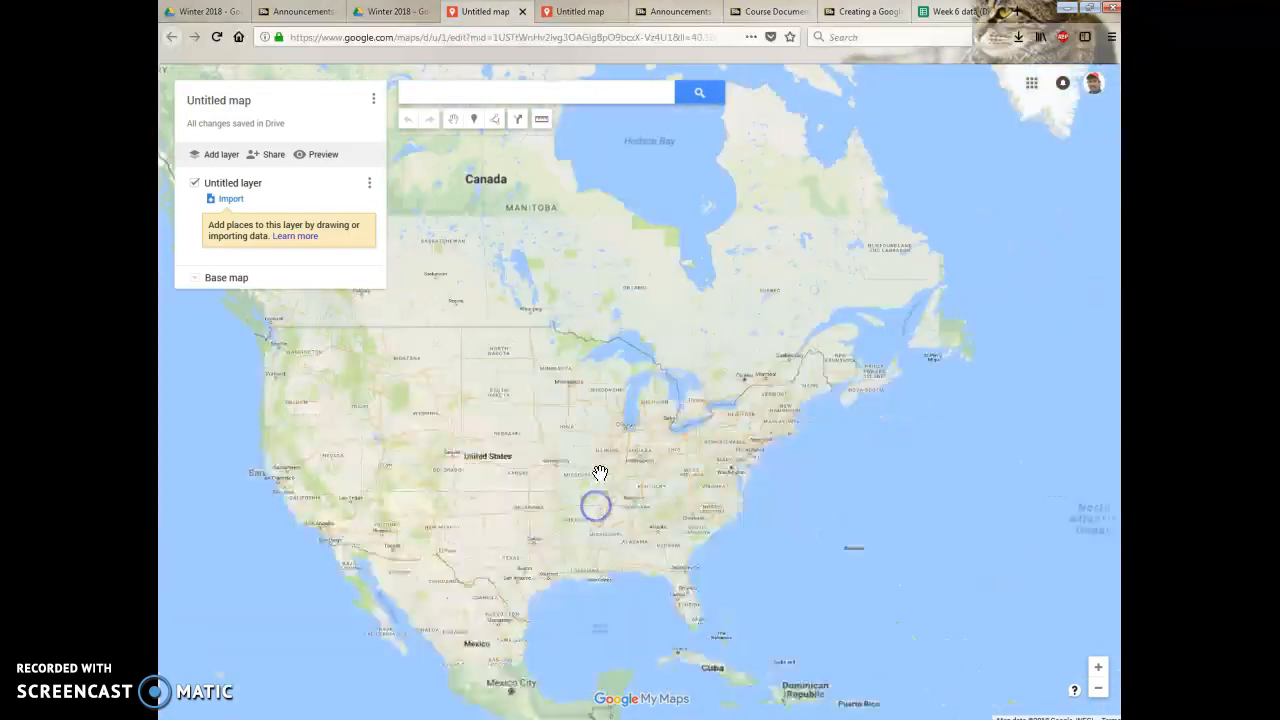
scroll(557, 463, up, 1)
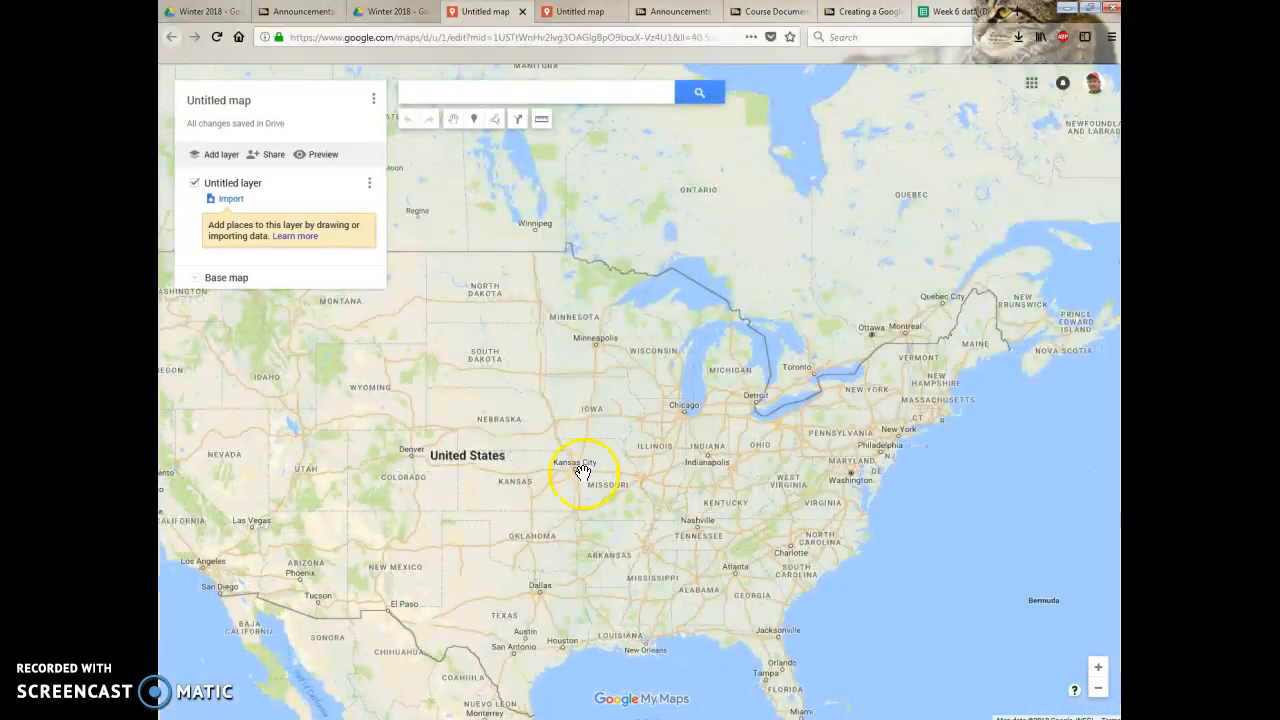
click(231, 200)
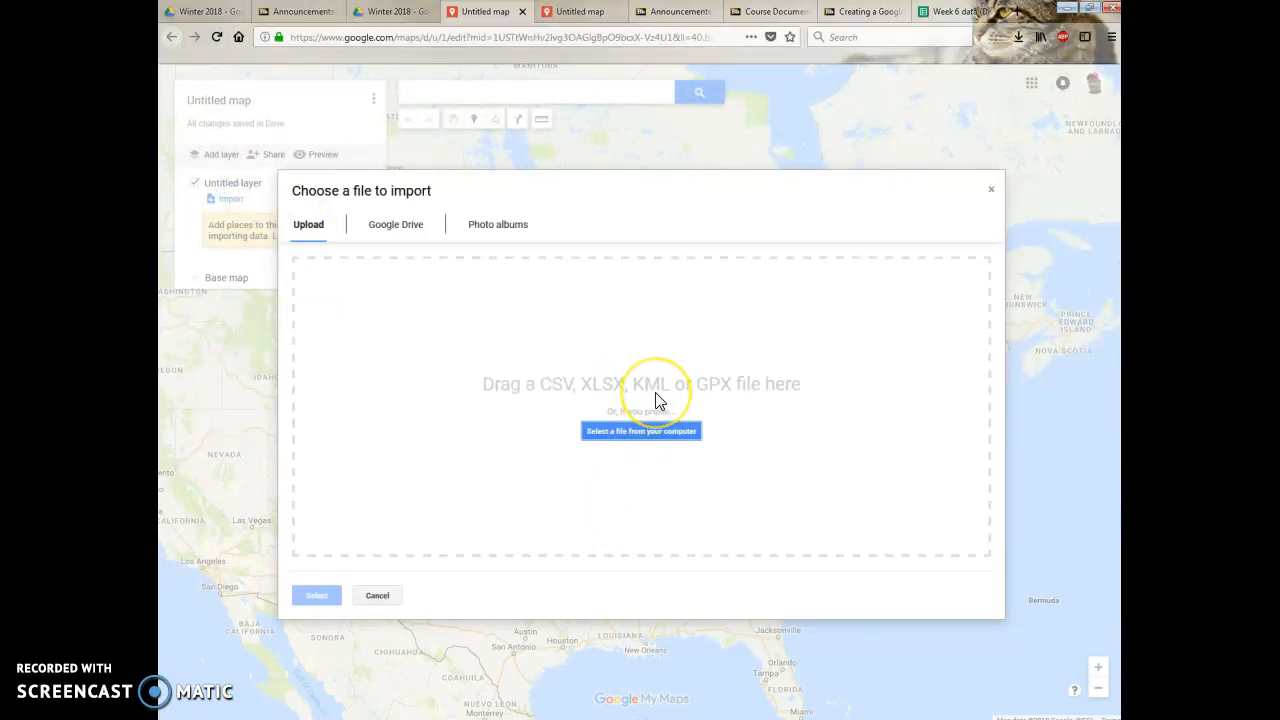
click(641, 421)
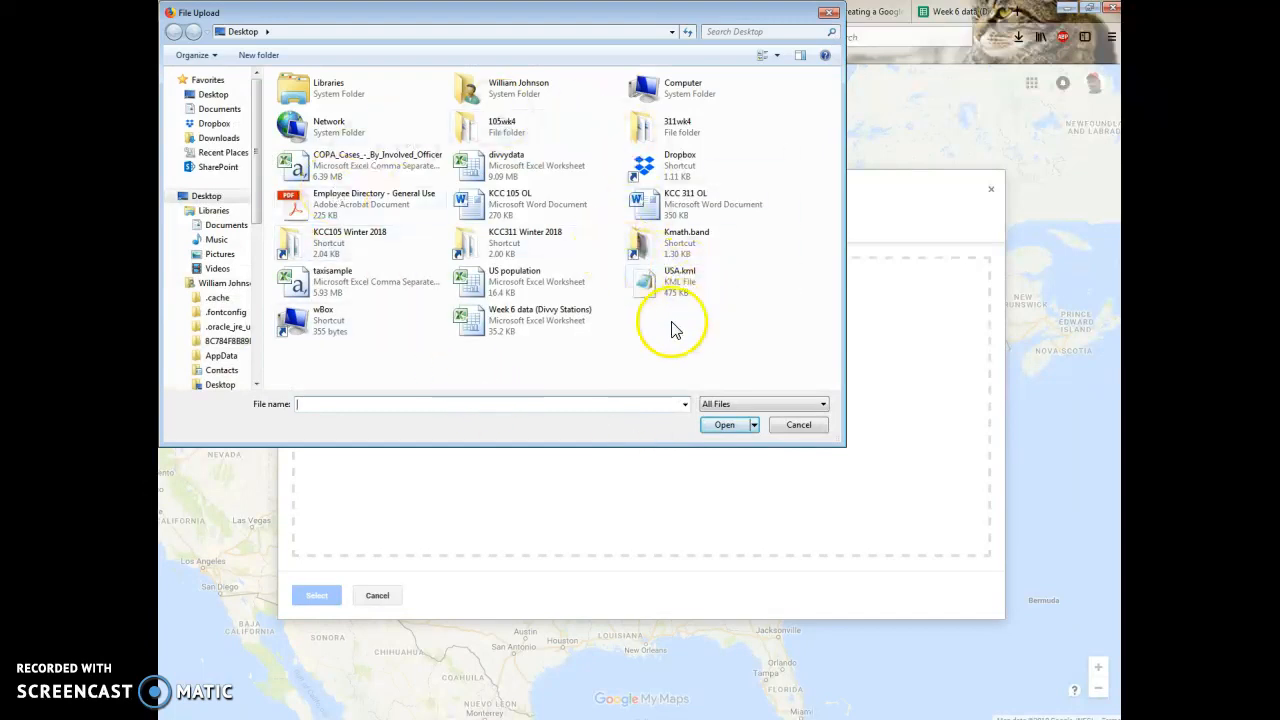
click(510, 333)
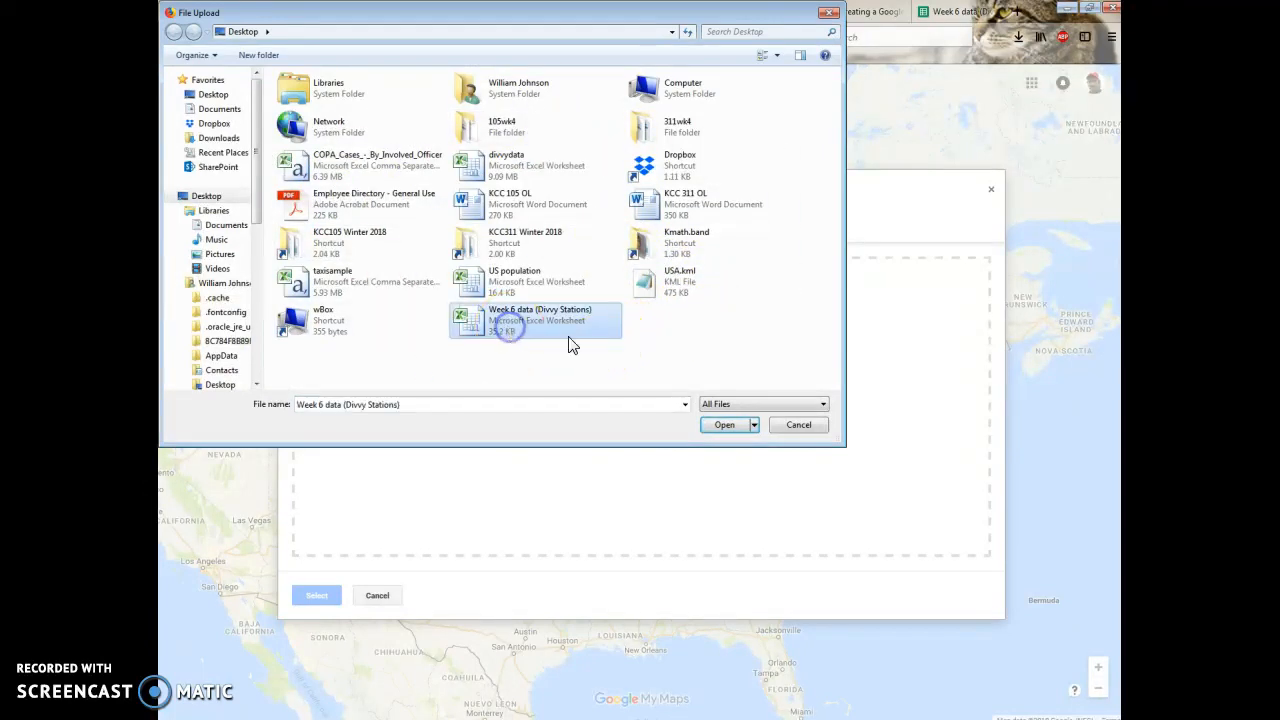
click(724, 425)
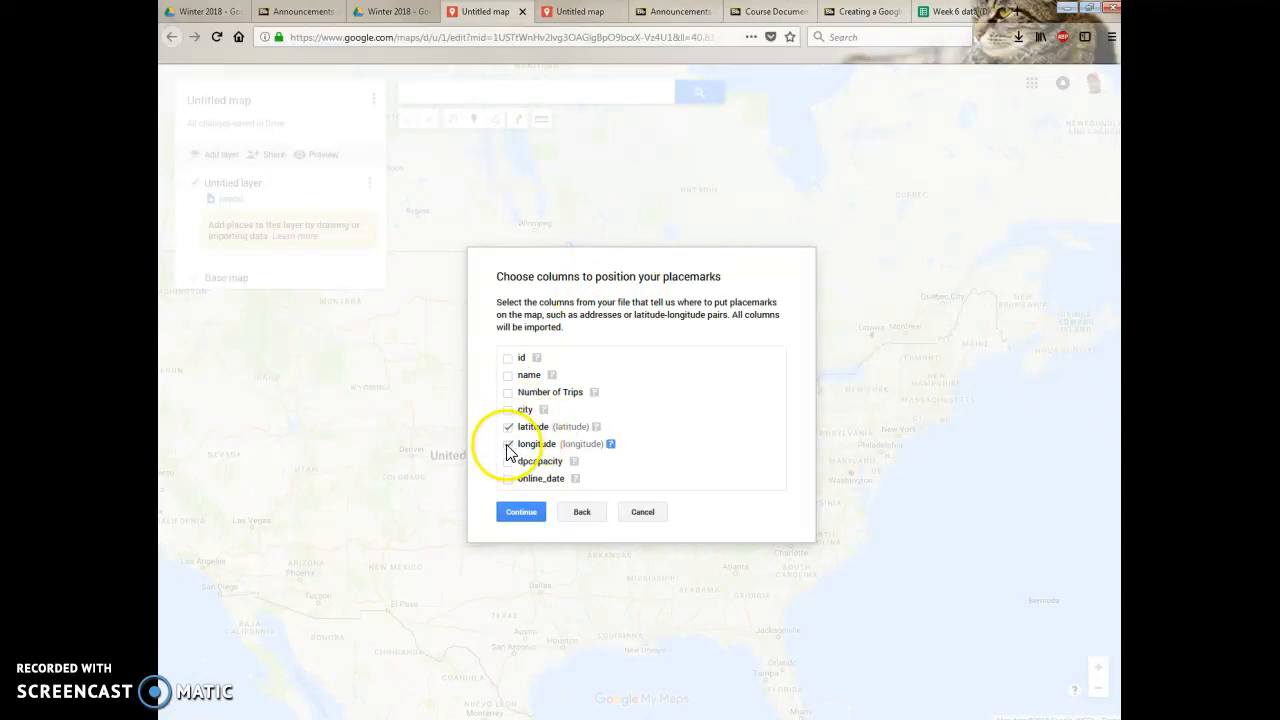
Step: Position the placemarks by the latitude and longitude columns and title the markers with the name column
click(516, 514)
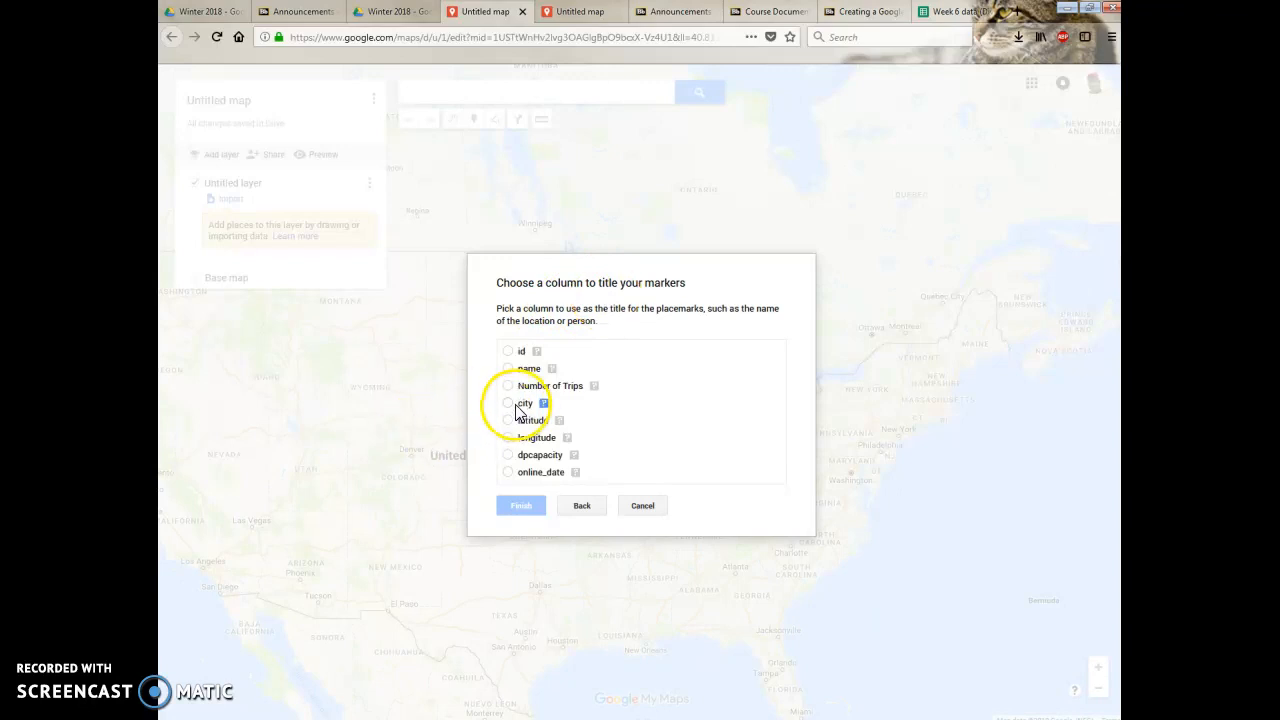
click(507, 370)
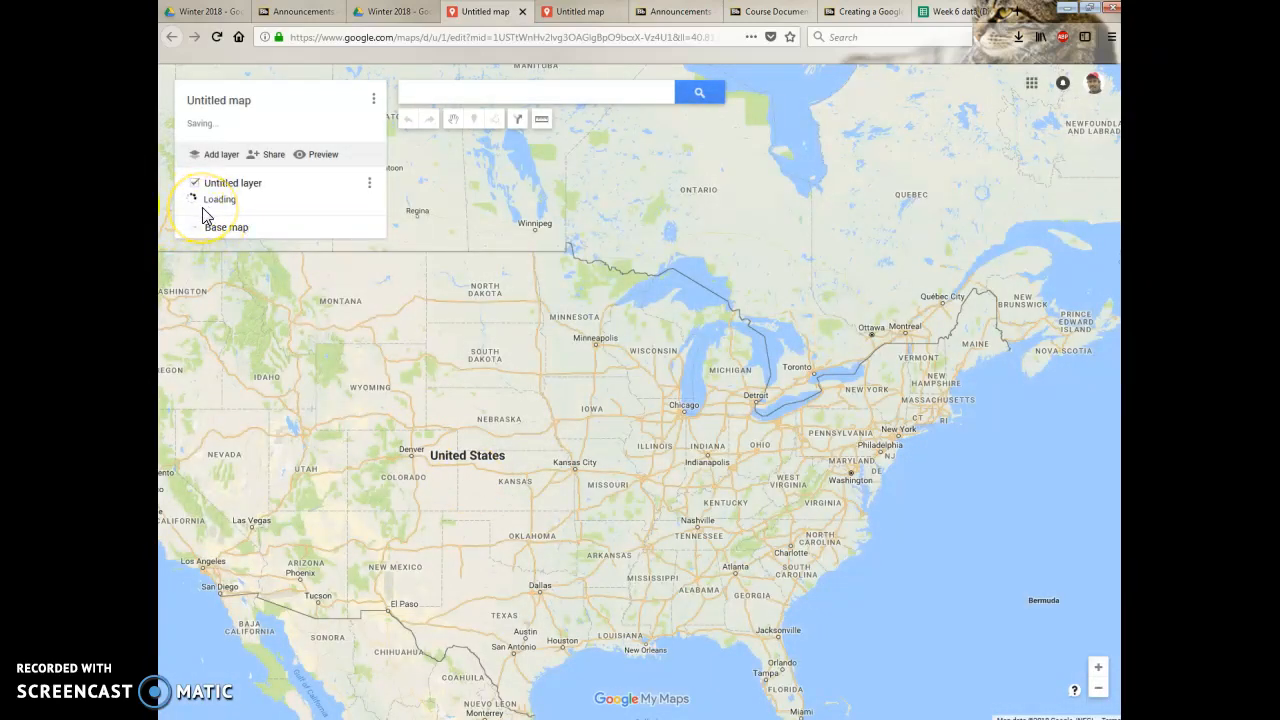
click(955, 11)
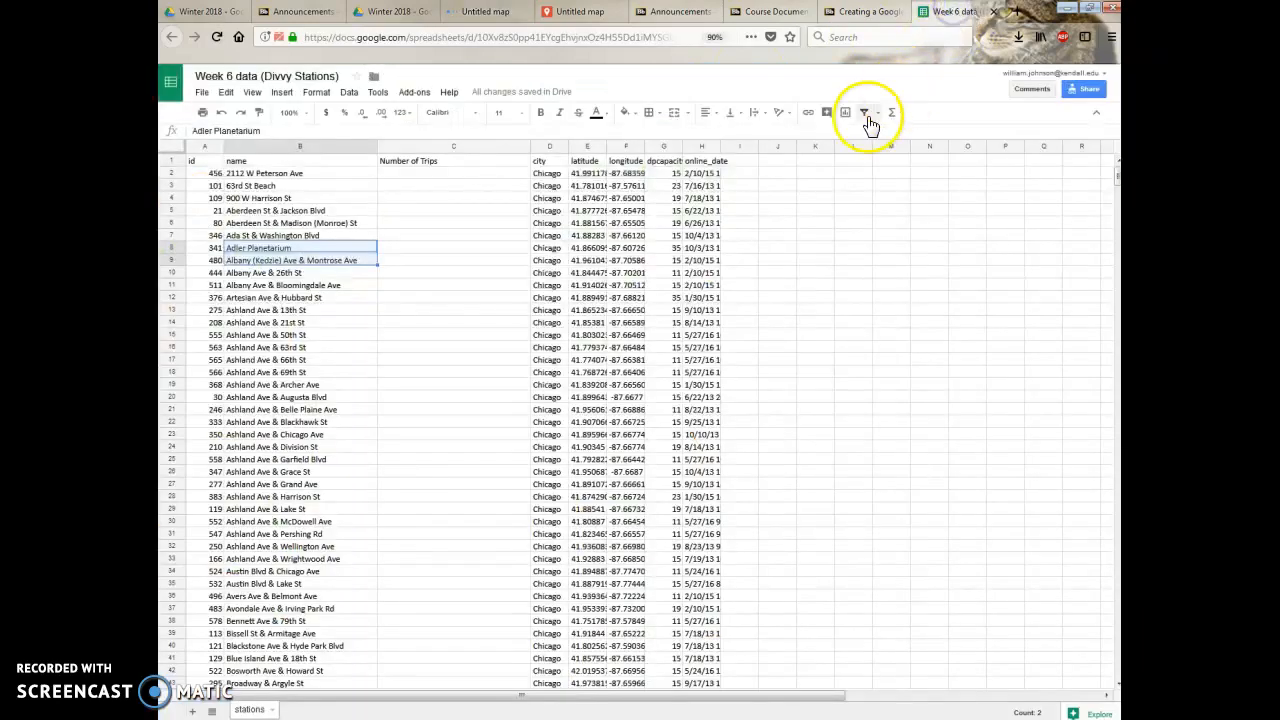
click(476, 11)
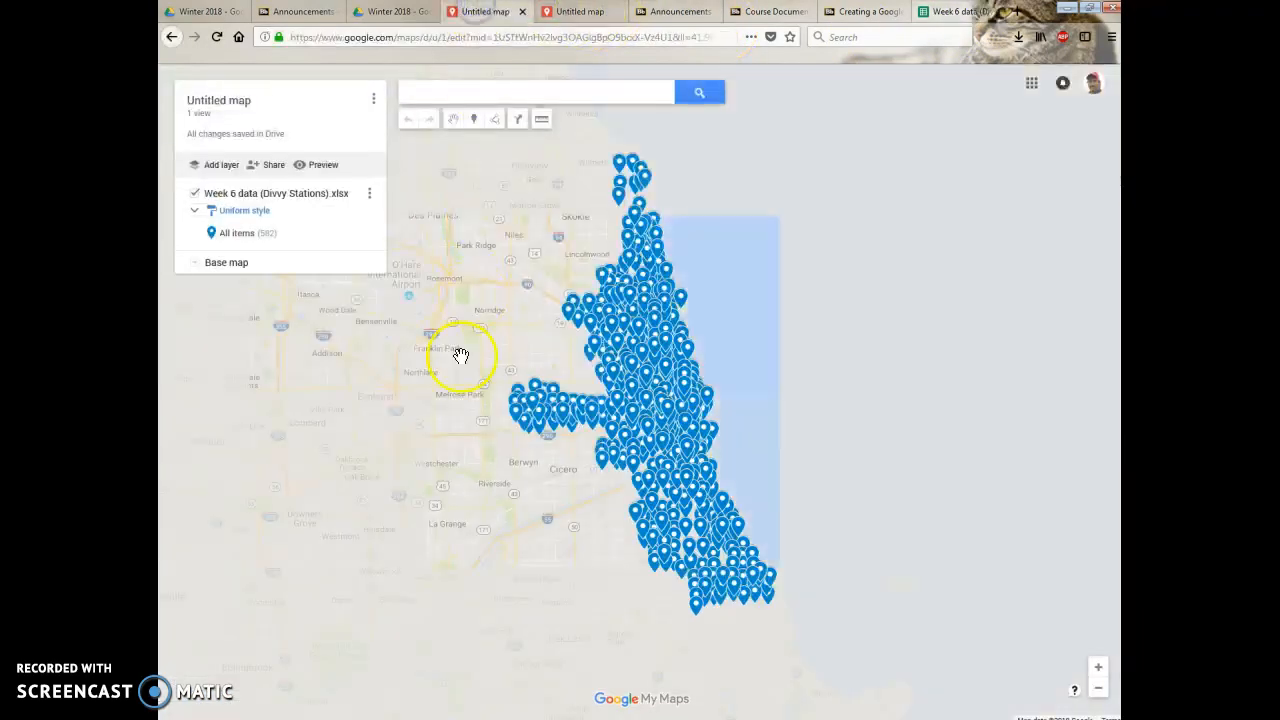
Step: Inspect the details of the Kedzie Ave & Roosevelt Rd station marker and close its information card
scroll(766, 453, up, 2)
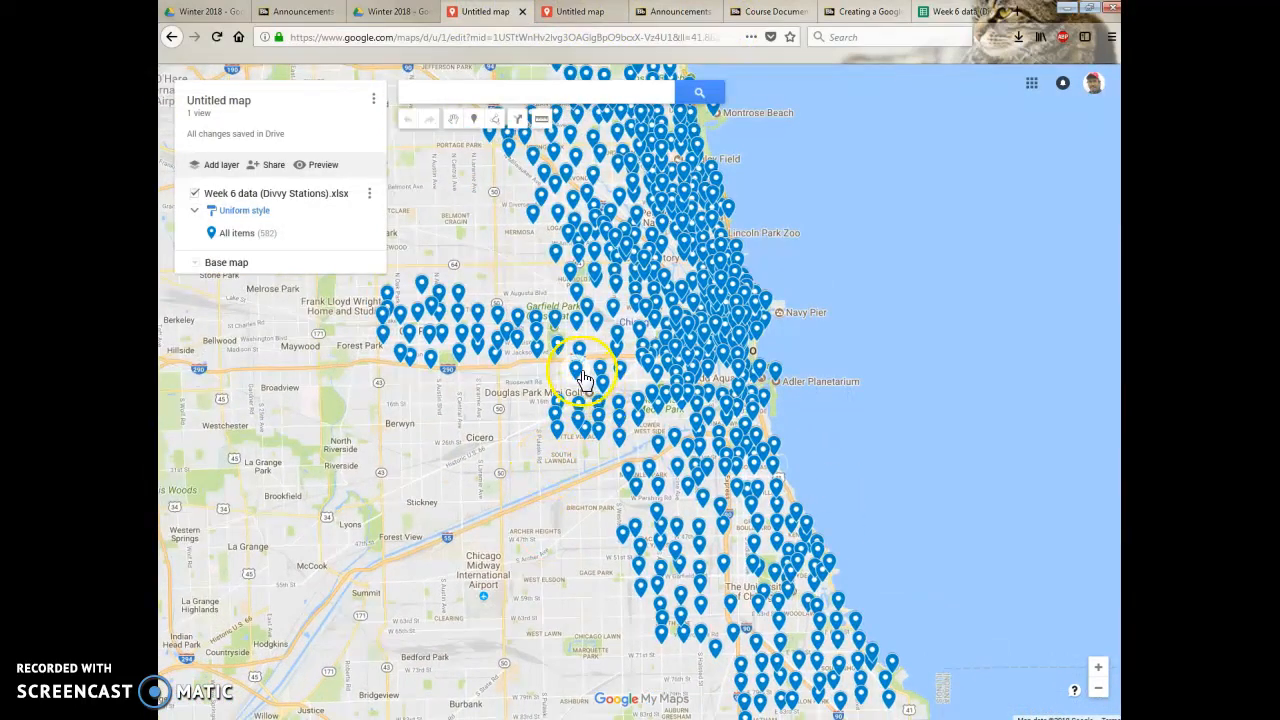
click(577, 371)
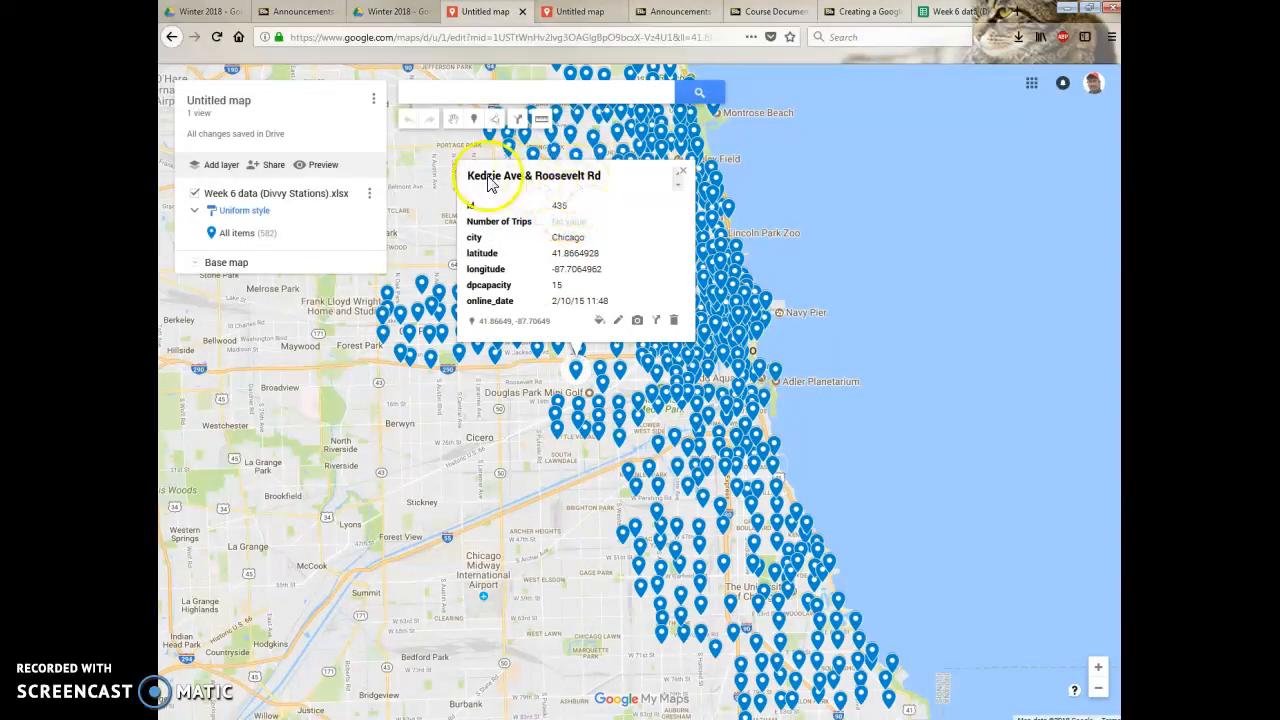
click(681, 171)
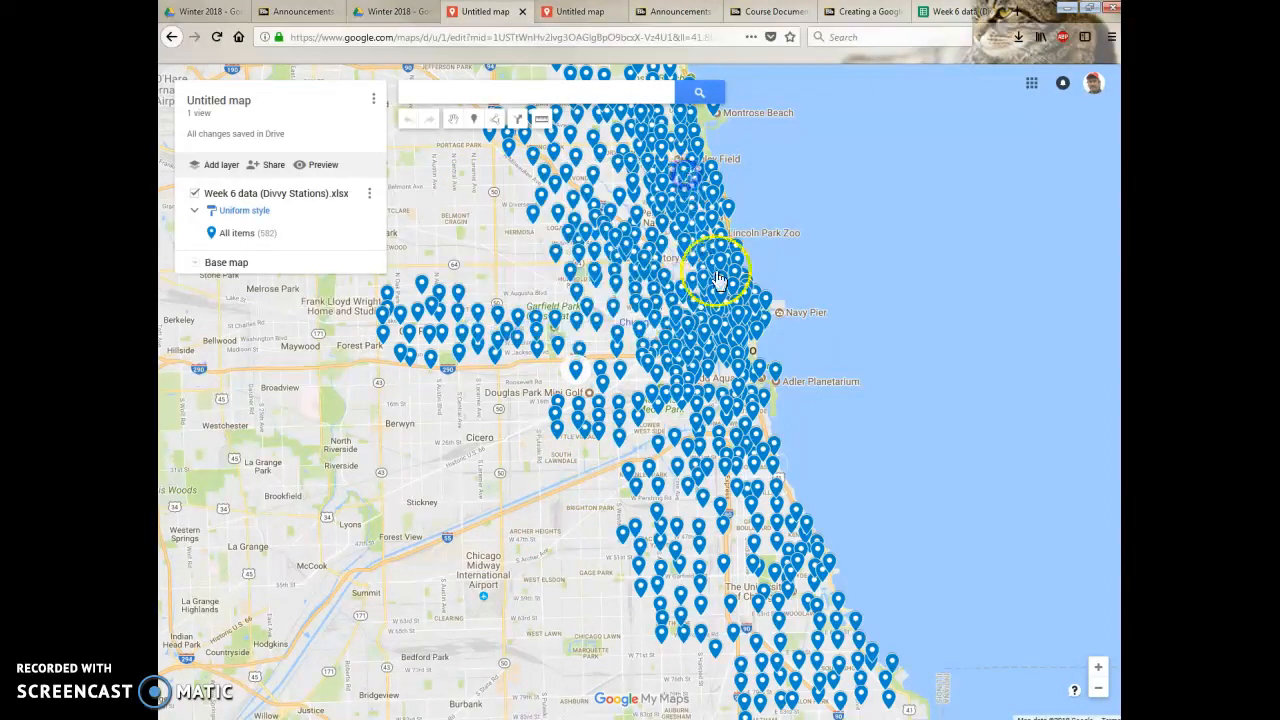
Step: Review the station rows in the Divvy Stations spreadsheet and return to the map to survey the imported markers
click(948, 12)
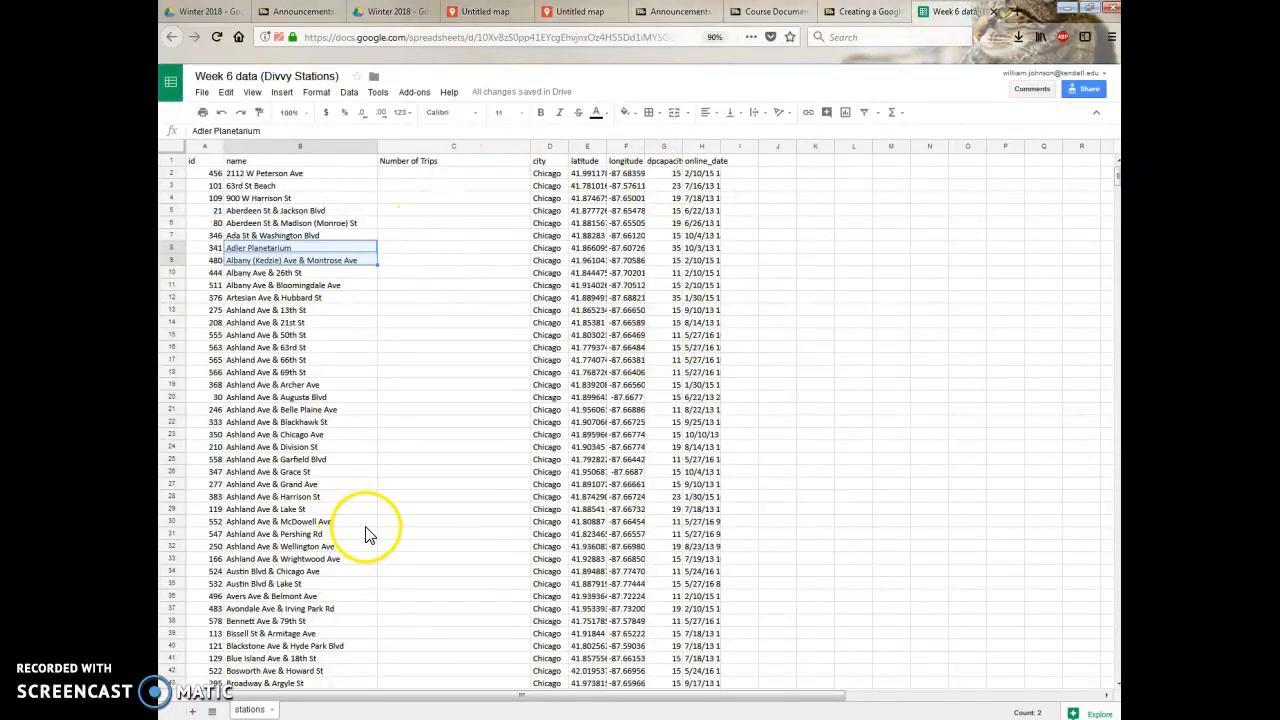
click(485, 11)
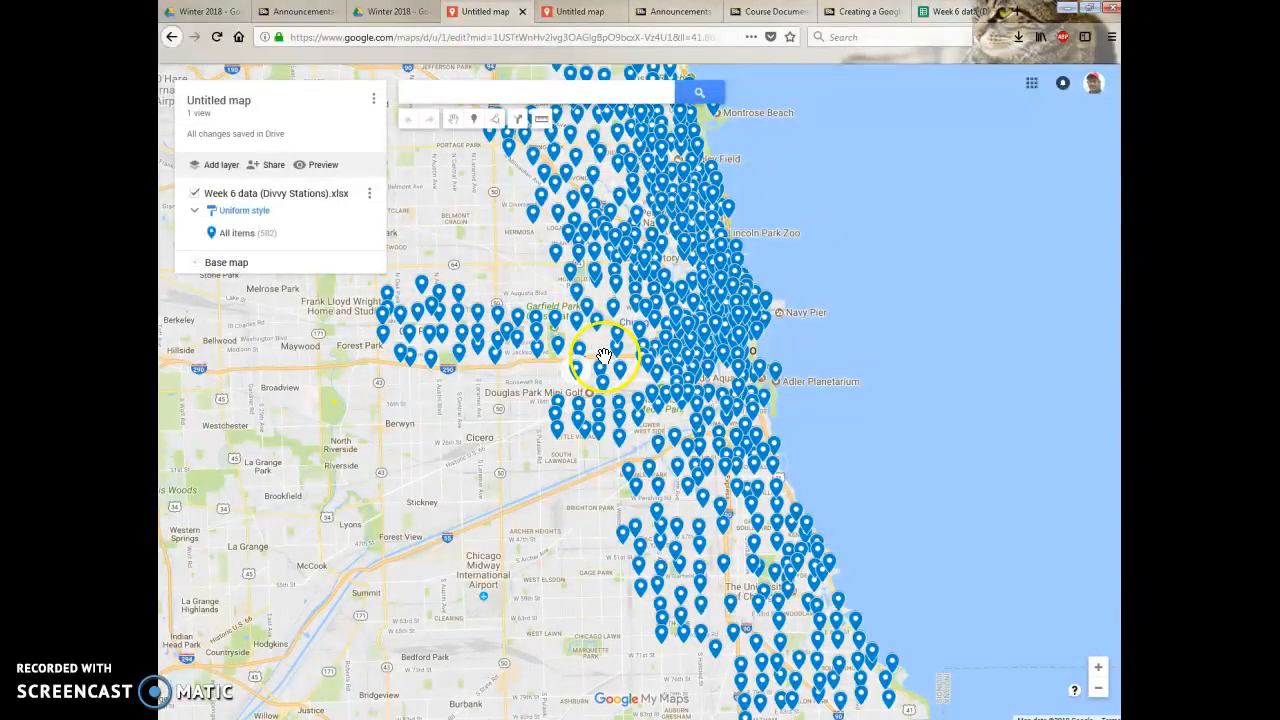
drag(909, 317, 879, 385)
scroll(866, 400, down, 1)
scroll(866, 402, up, 1)
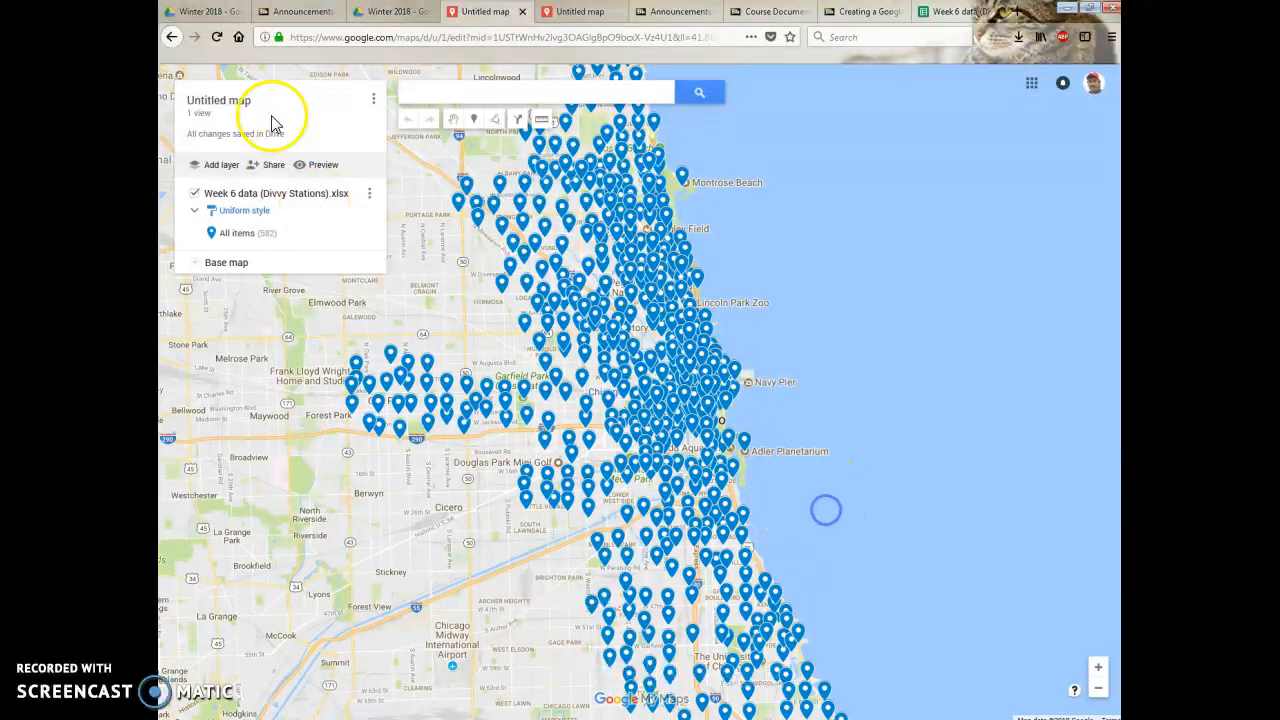
Step: Title the map "Divvy Bicycle Map", give it the description "Week #7 assignment", and save both
click(226, 104)
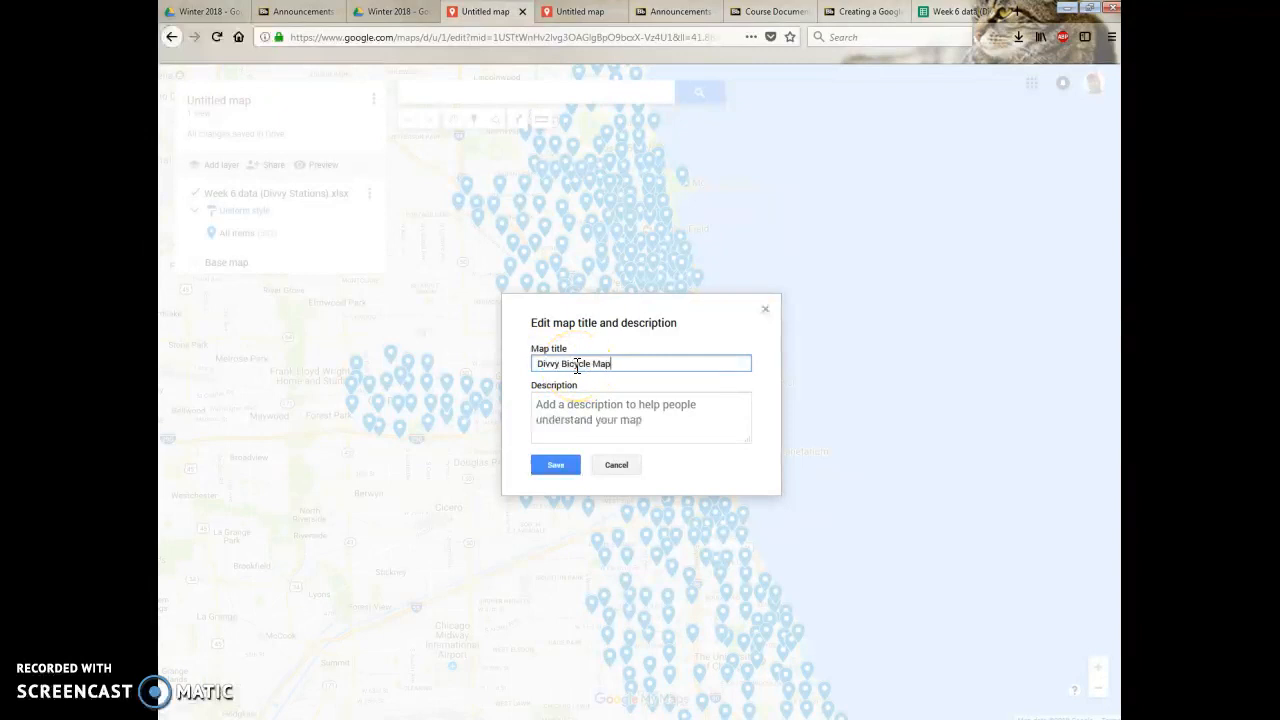
click(617, 428)
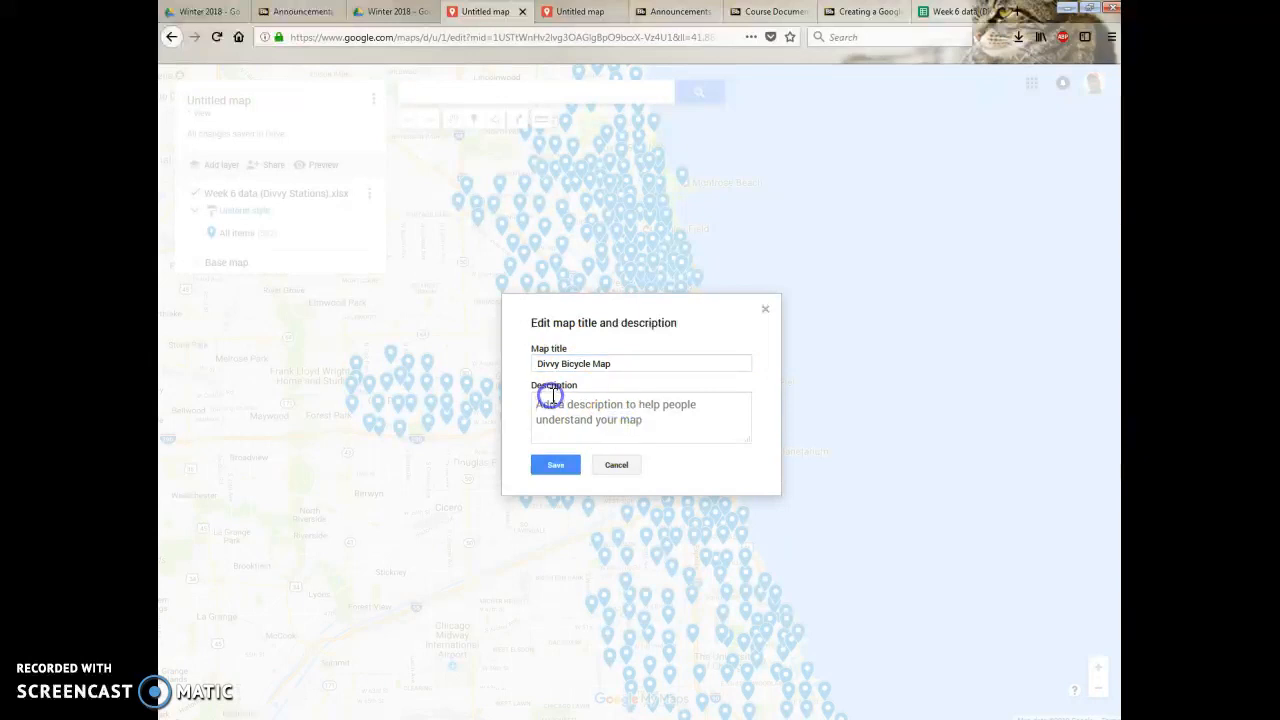
text(Week #7 assignment)
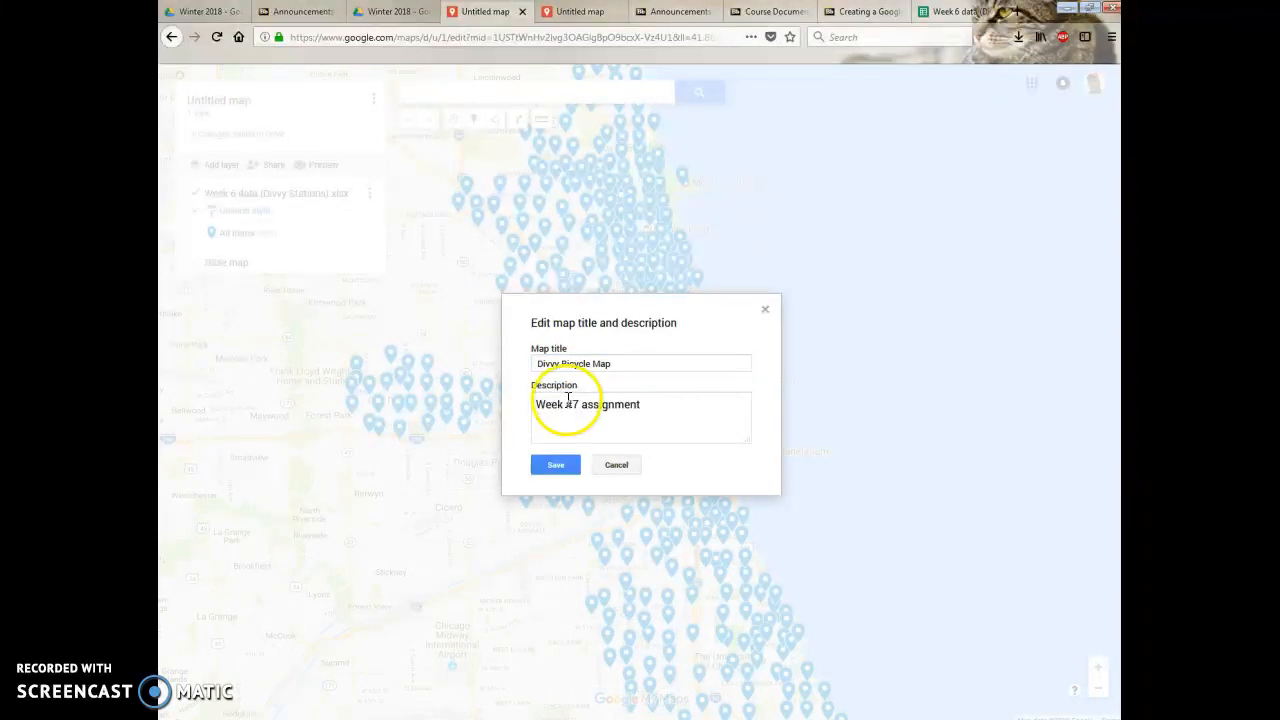
click(556, 465)
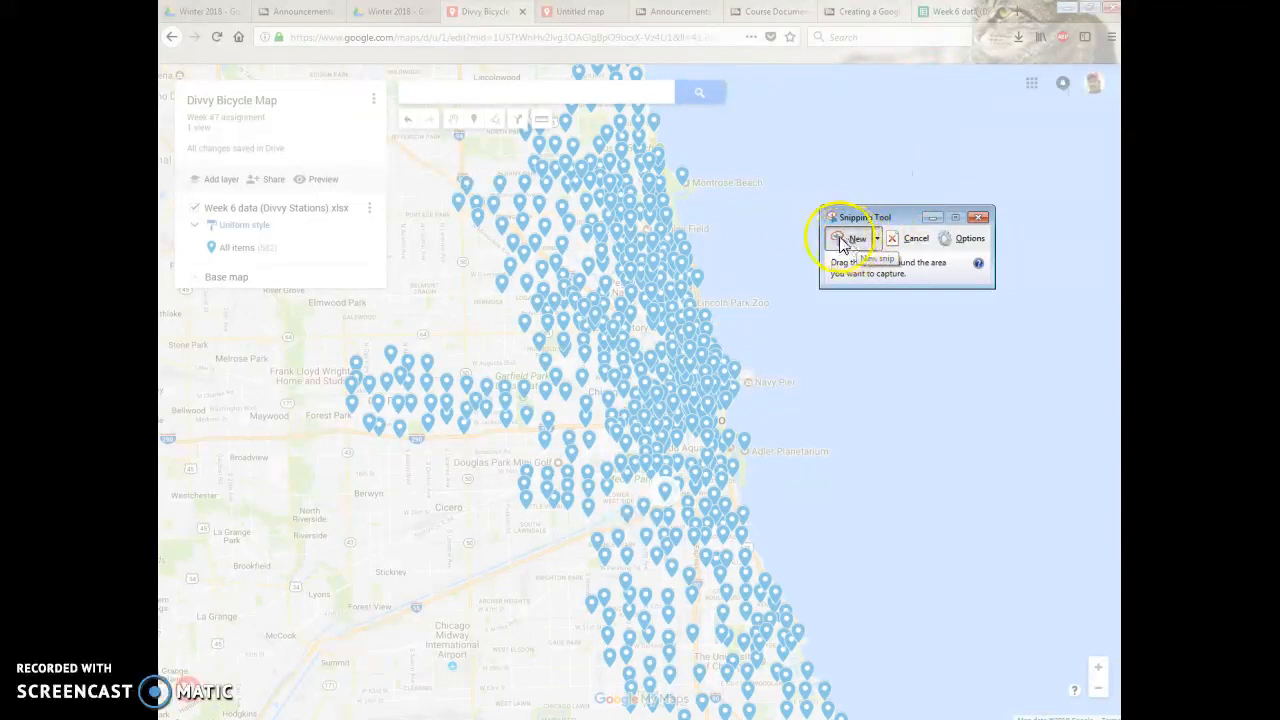
Step: Capture the titled map area with Snipping Tool and save it to the Desktop as the PNG "divvy week 7"
drag(165, 68, 855, 710)
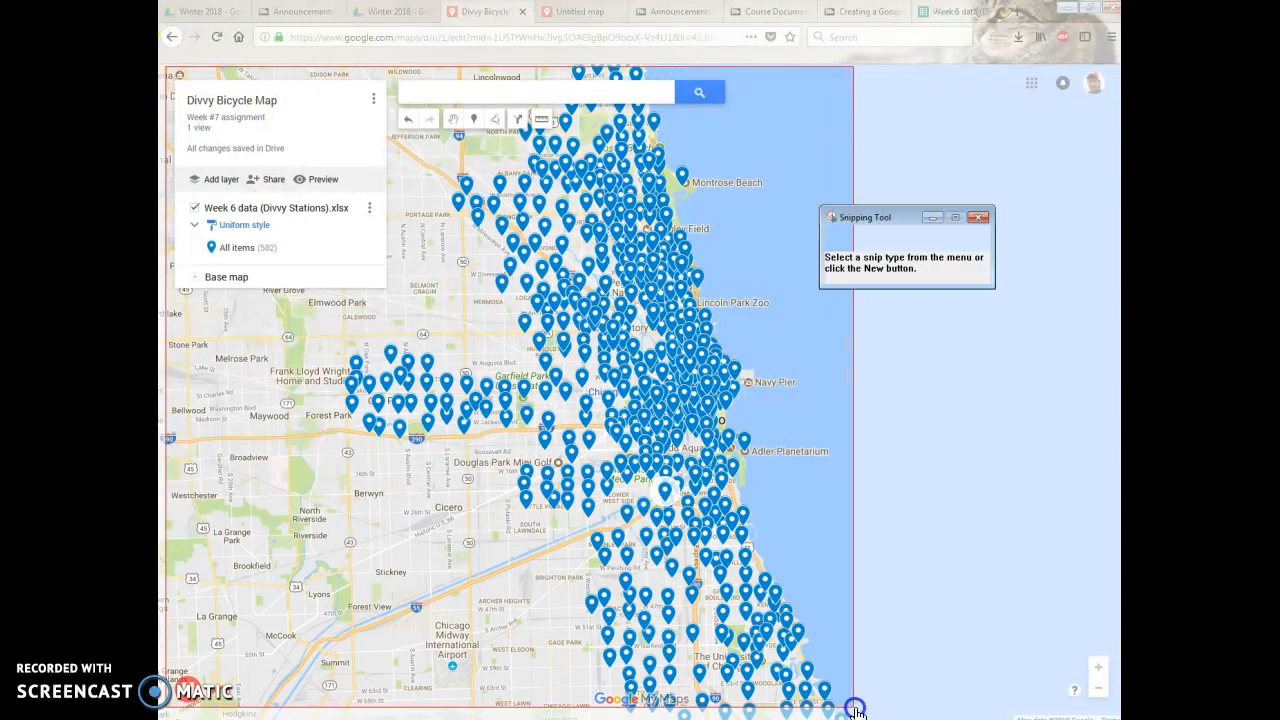
click(217, 50)
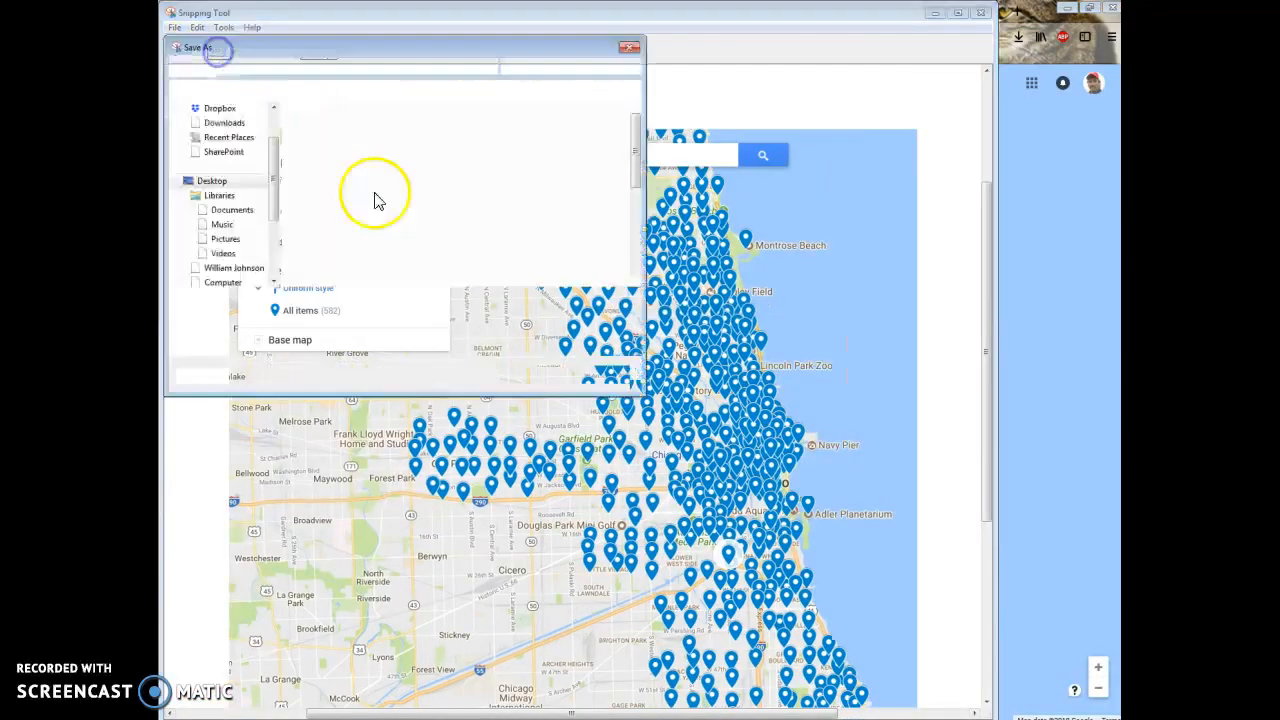
text(divvy)
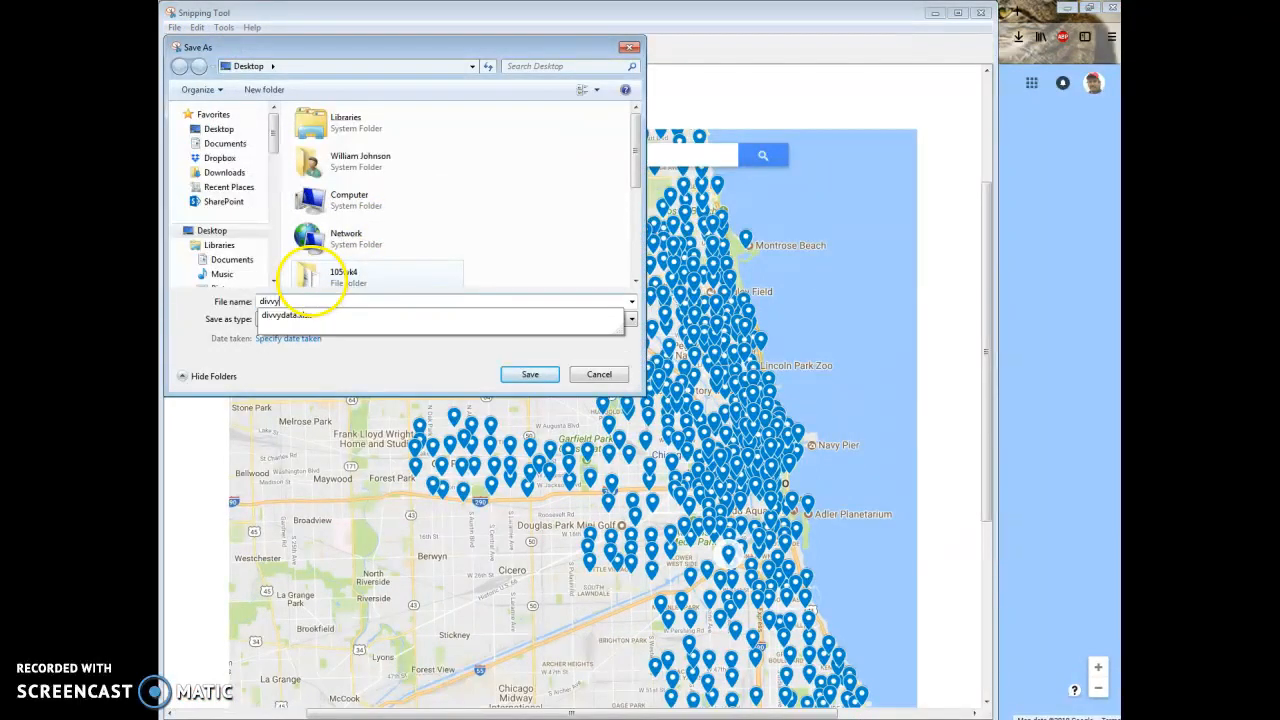
text( week 7)
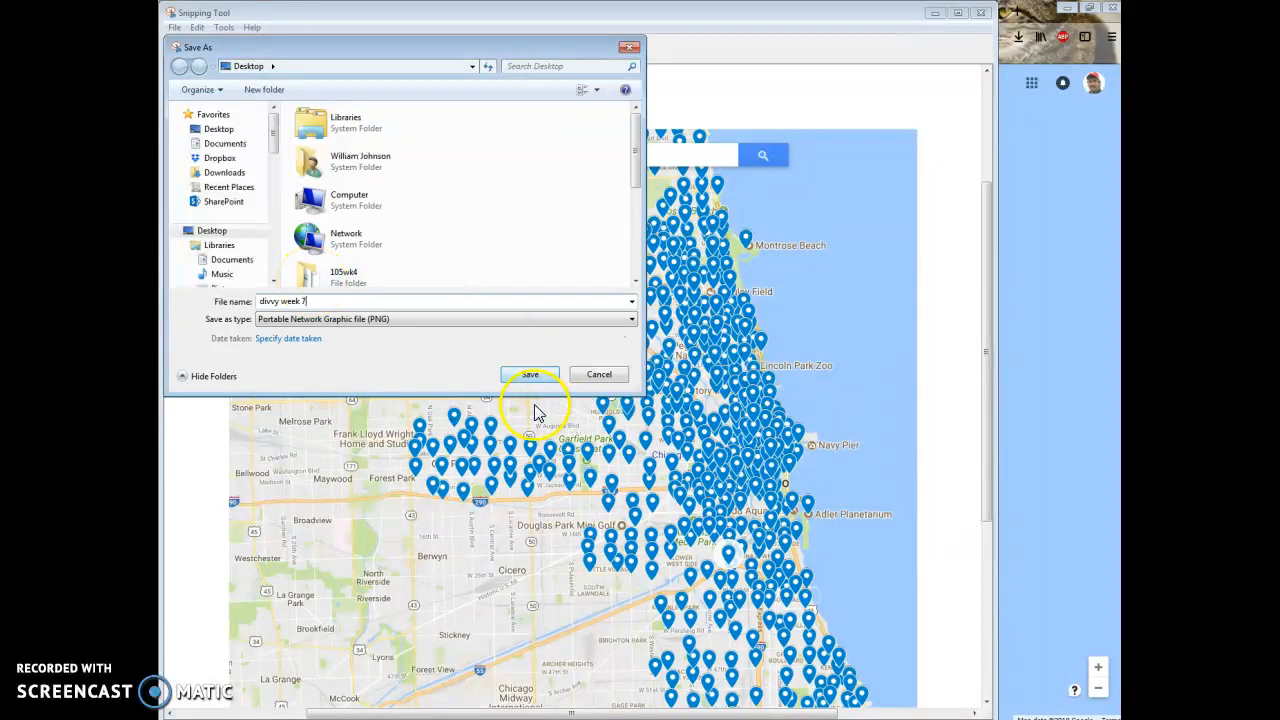
click(522, 375)
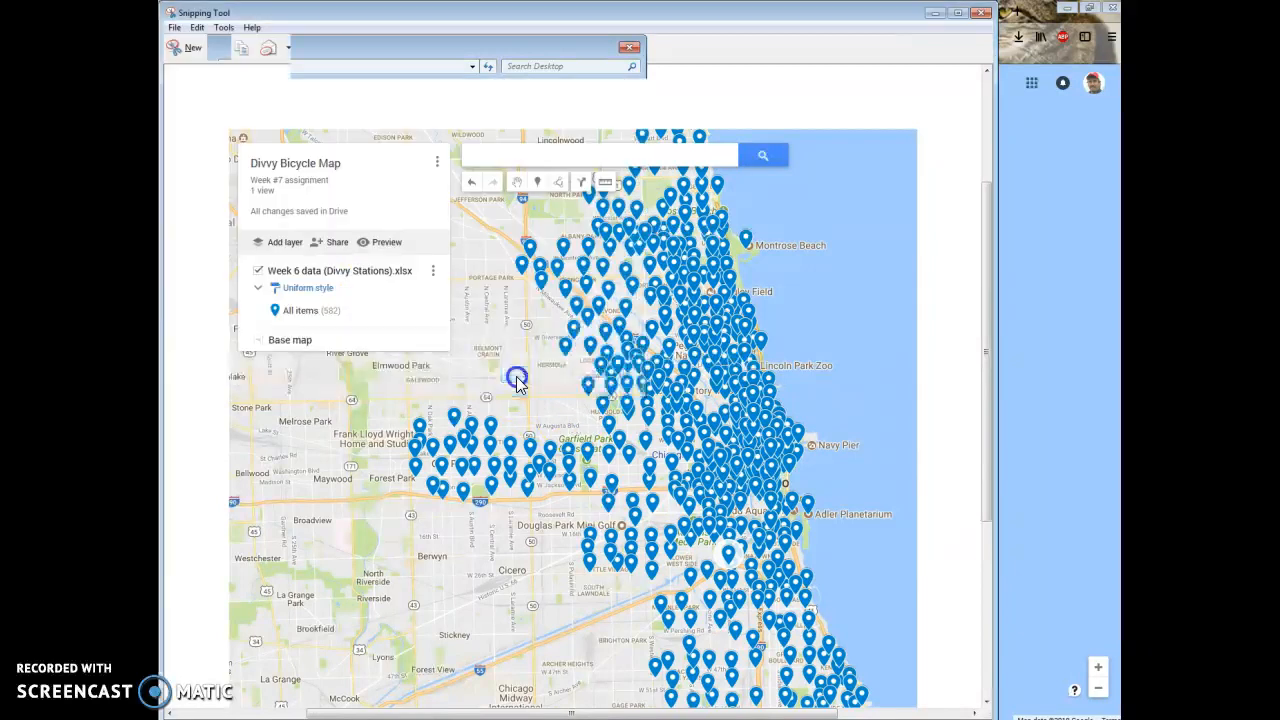
click(983, 15)
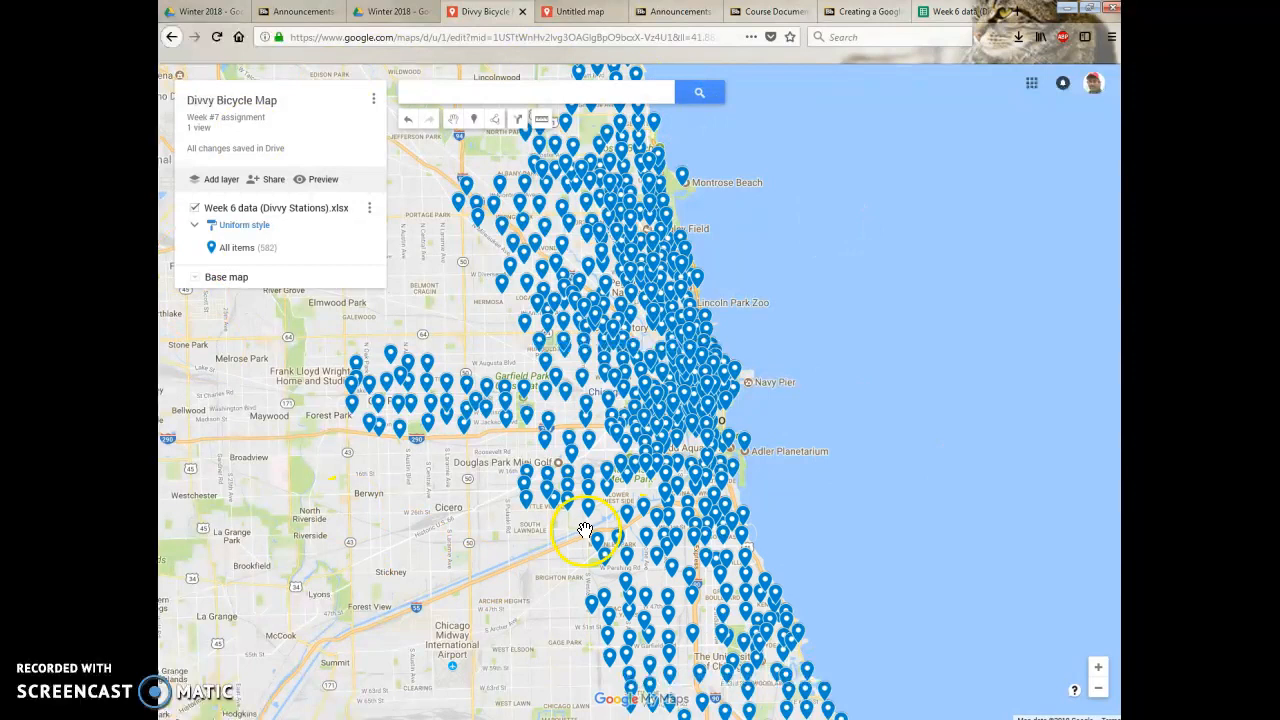
Step: Reopen the map's title and description and close them without editing
click(243, 100)
click(765, 309)
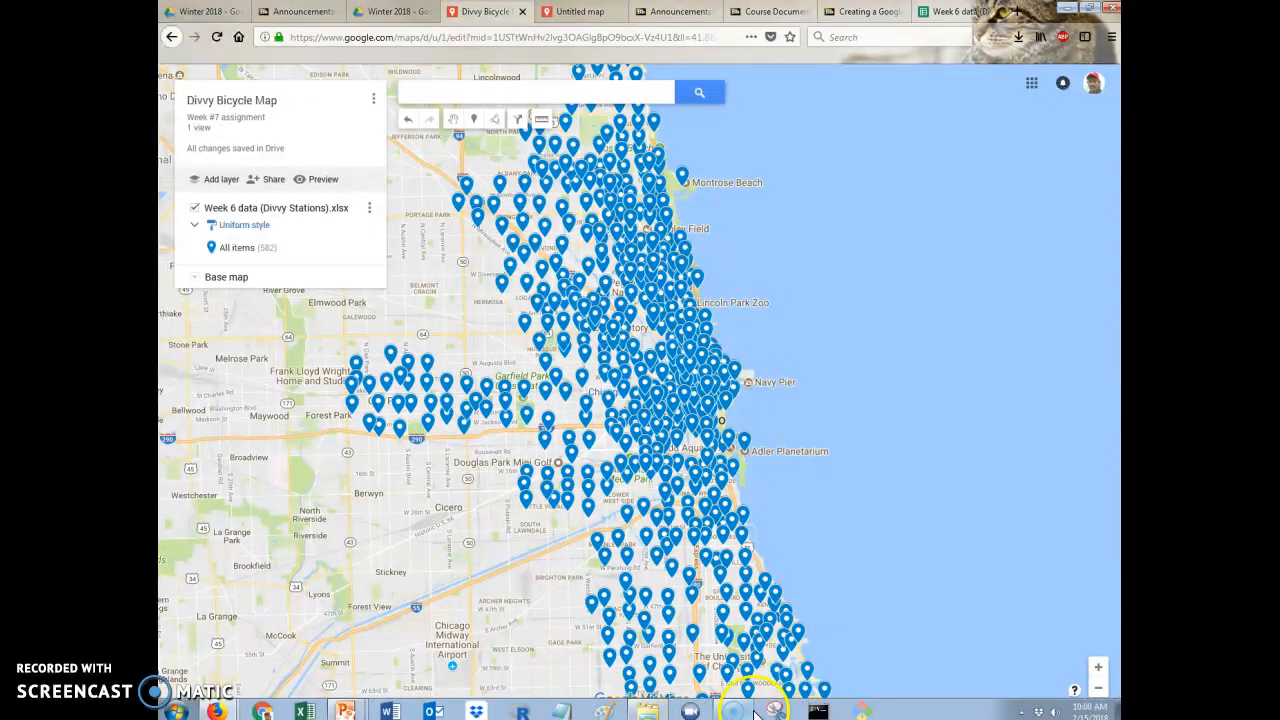
Step: Capture the map with its title again in Snipping Tool, cancel saving the image, and discard the snip
click(775, 711)
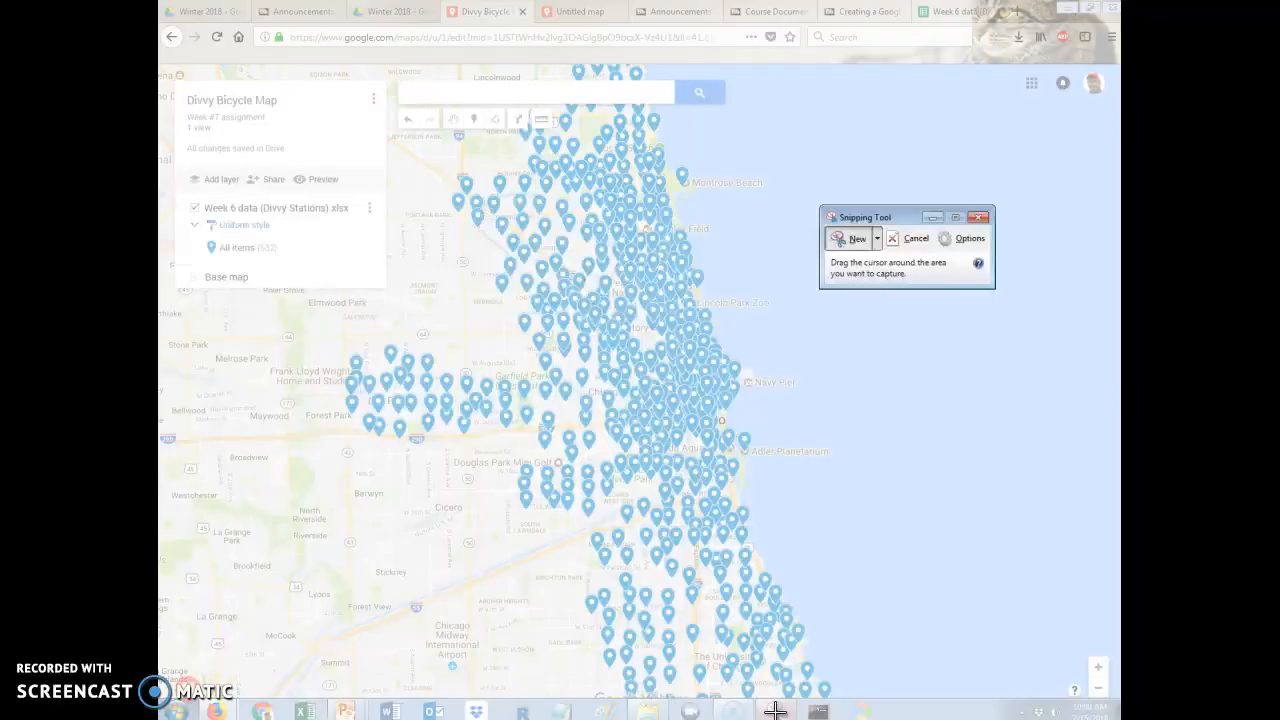
click(846, 240)
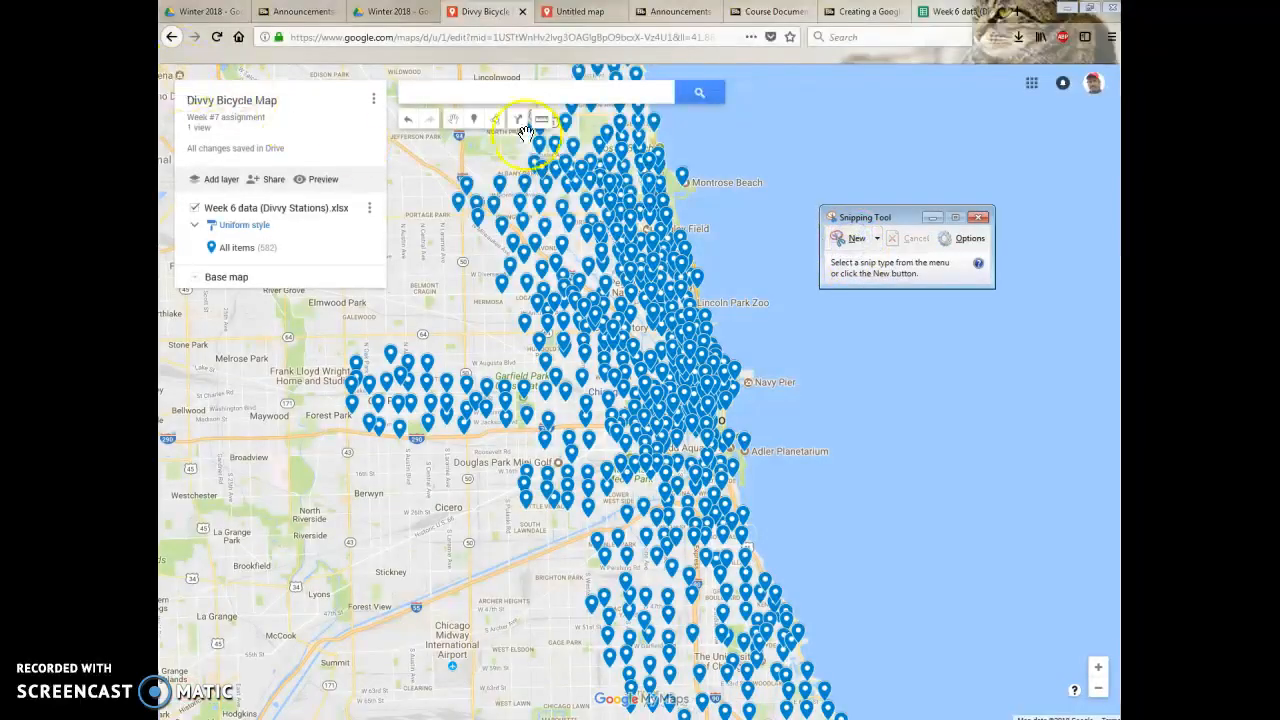
click(848, 240)
drag(172, 75, 894, 705)
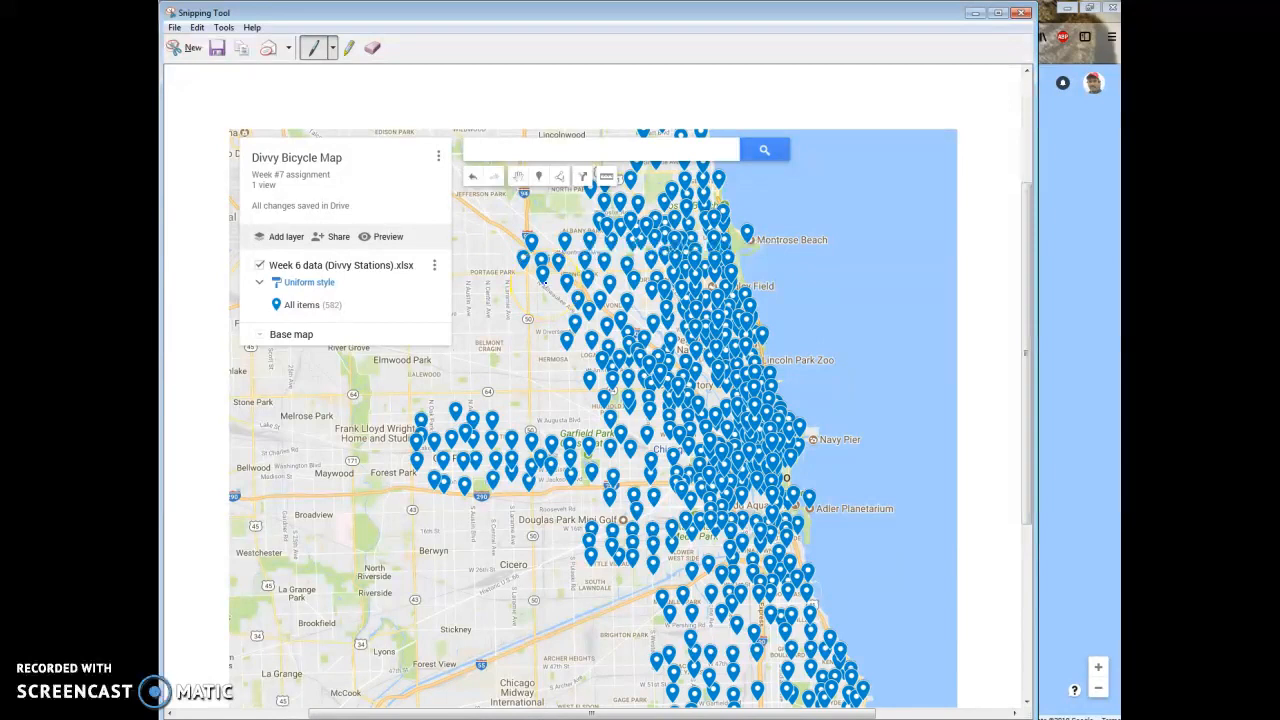
click(217, 48)
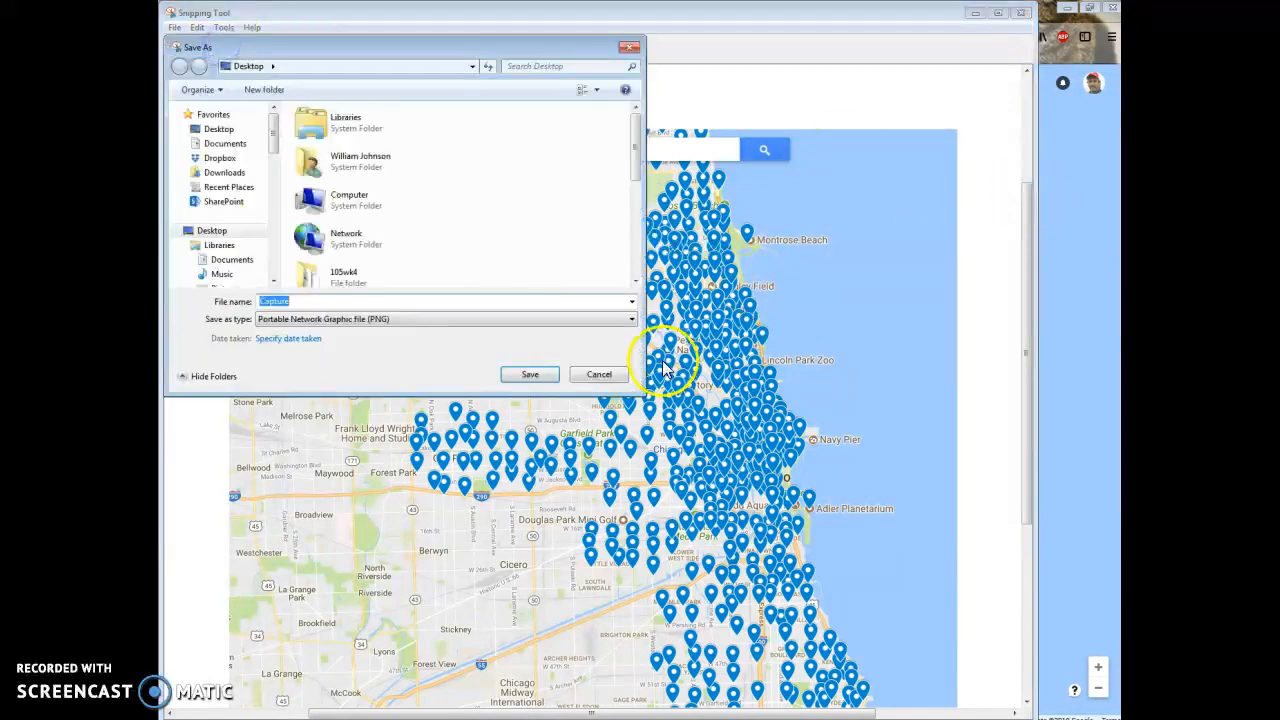
click(608, 372)
click(1021, 12)
click(645, 380)
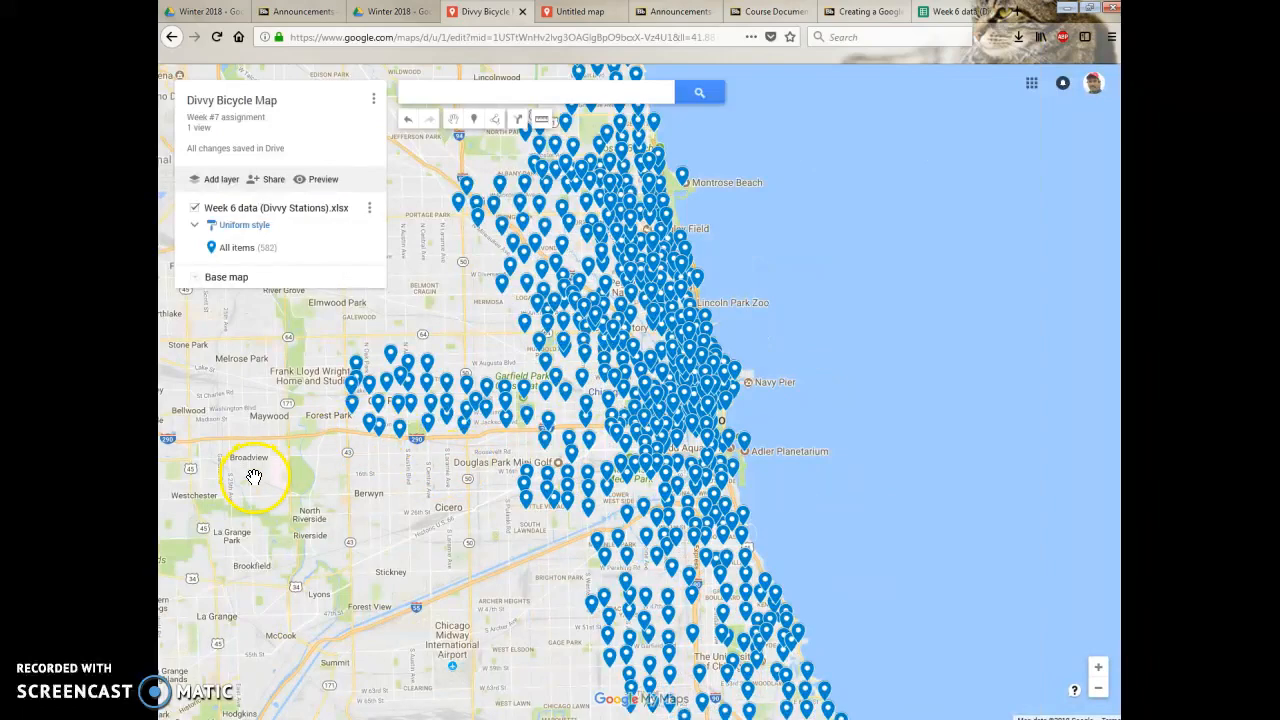